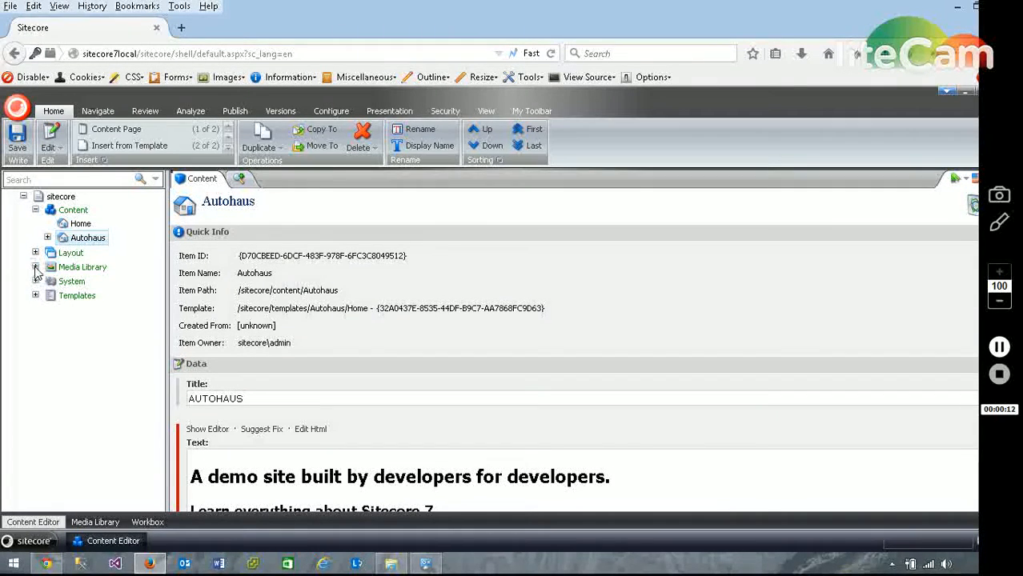
Open the Alien_1280 image in the Media Library's Images folder and check the same library on the sitecore71 site in Chrome.
left_click(35, 267)
left_click(48, 309)
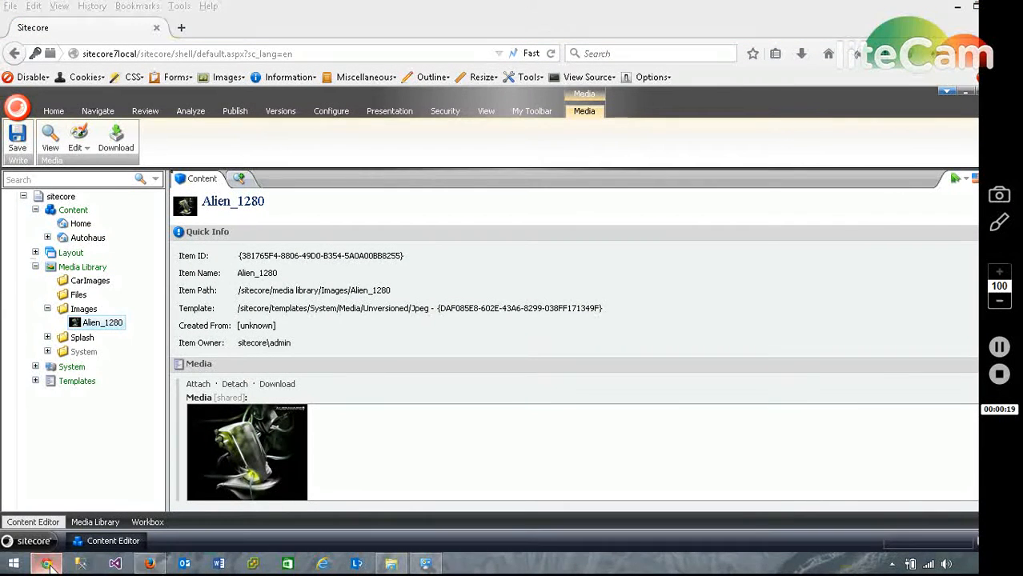
left_click(981, 7)
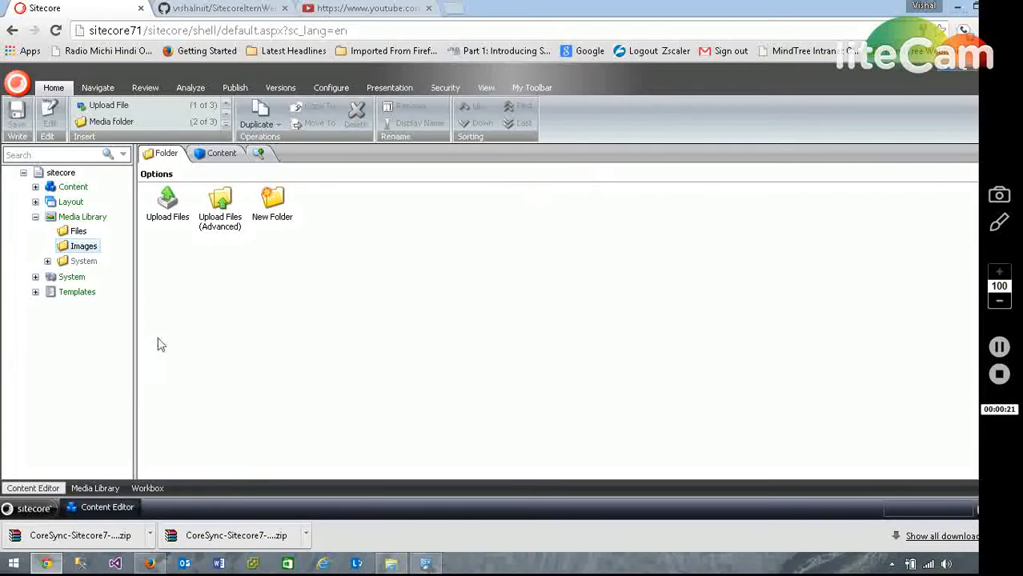
left_click(35, 217)
left_click(35, 217)
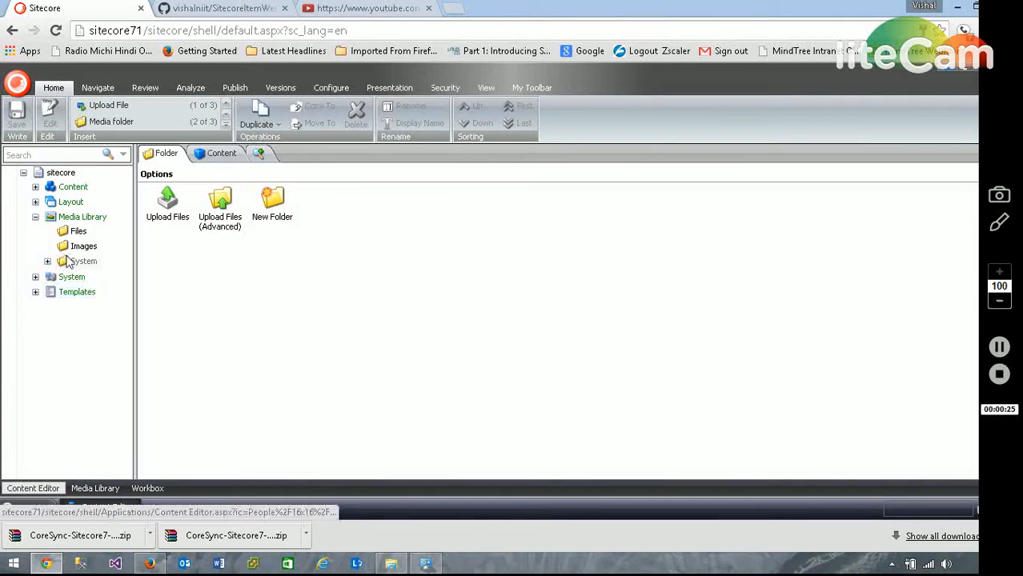
Return to the sitecore7local site in Firefox and open CoreSync's Sync/Backup Website form for the Alien_1280 image.
left_click(156, 564)
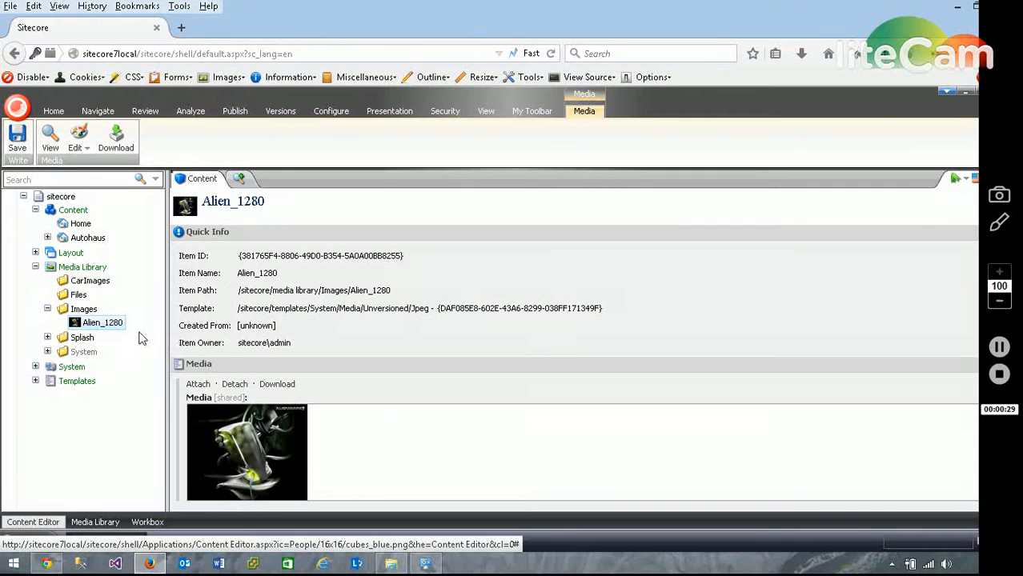
right_click(109, 323)
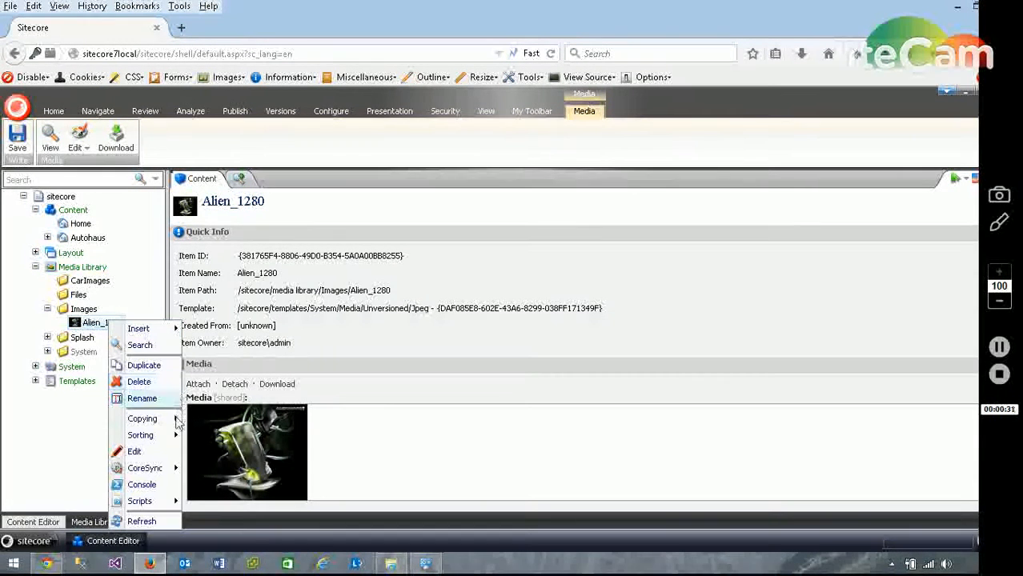
mouse_move(145, 468)
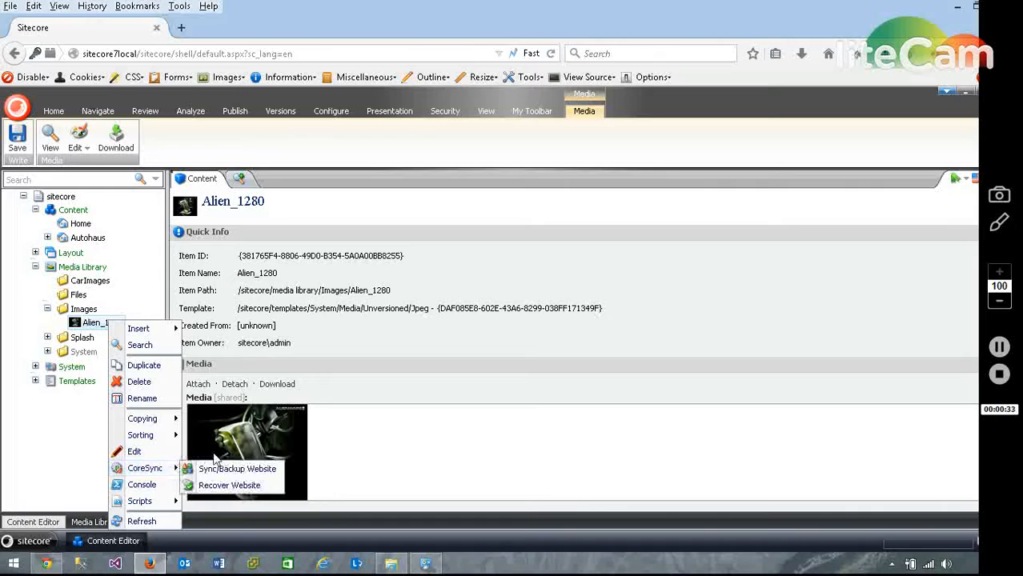
left_click(240, 468)
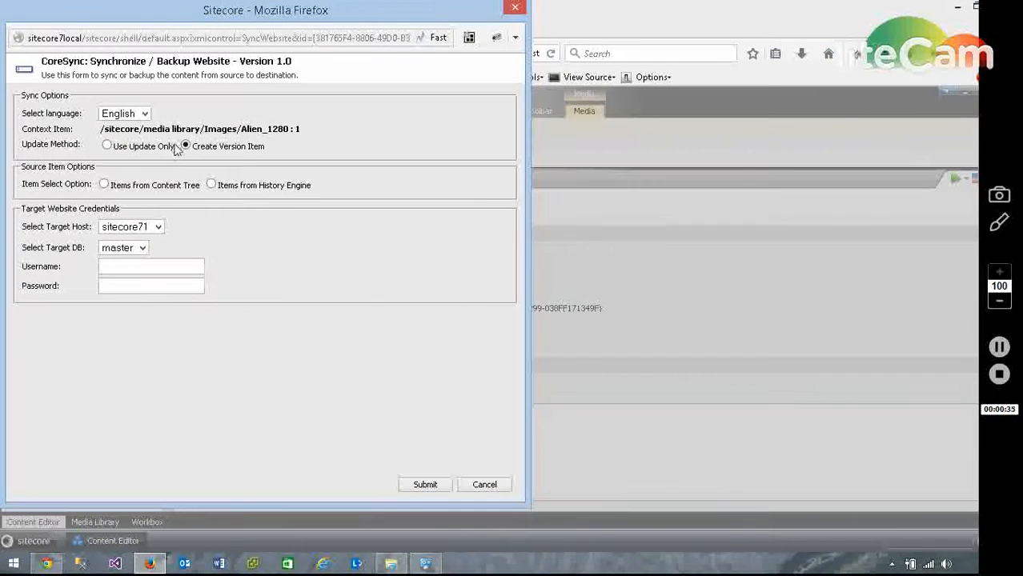
Set the sync to Use Update Only with Items from Content Tree, and choose sitecore71 as the target host.
left_click(107, 147)
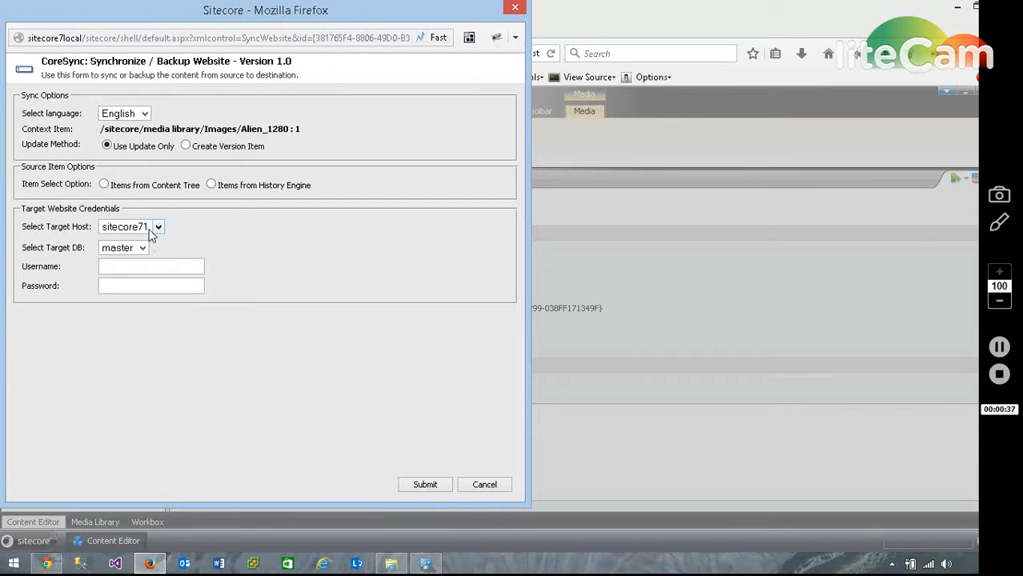
left_click(104, 185)
left_click(159, 245)
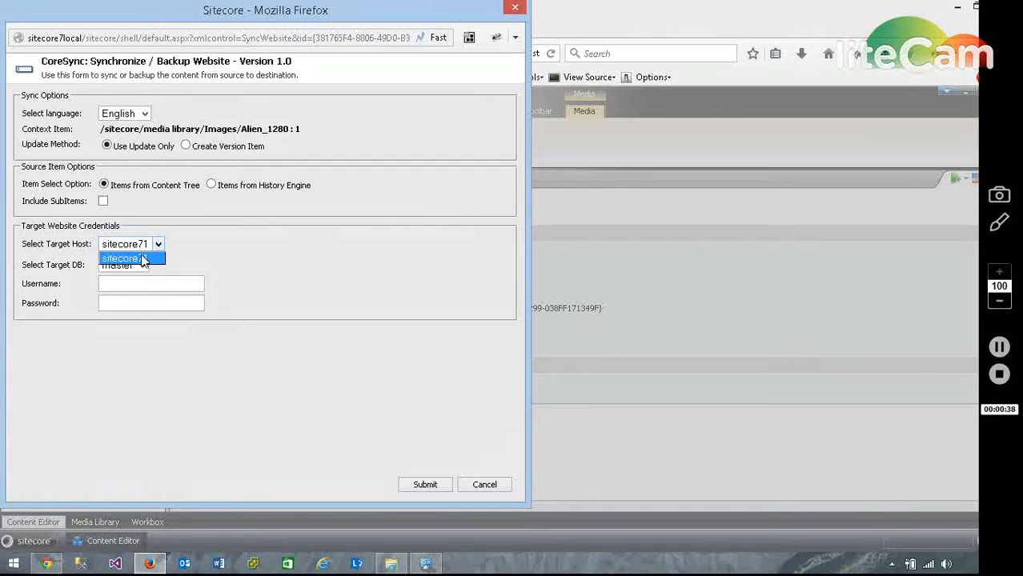
left_click(142, 257)
Enter the username sitecore\admin and the account password for the target website, and run the sync.
left_click(147, 285)
left_click(147, 300)
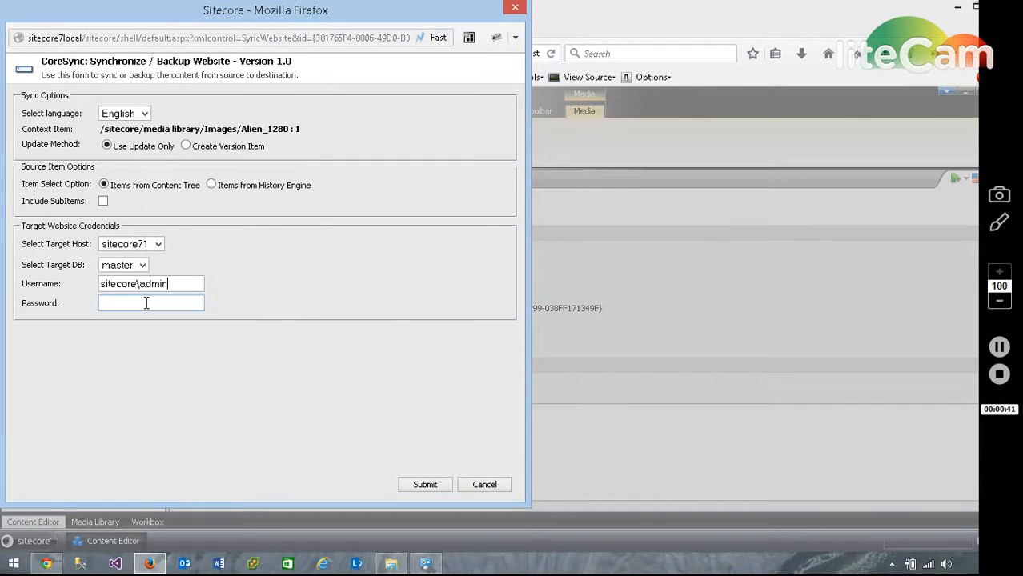
left_click(421, 486)
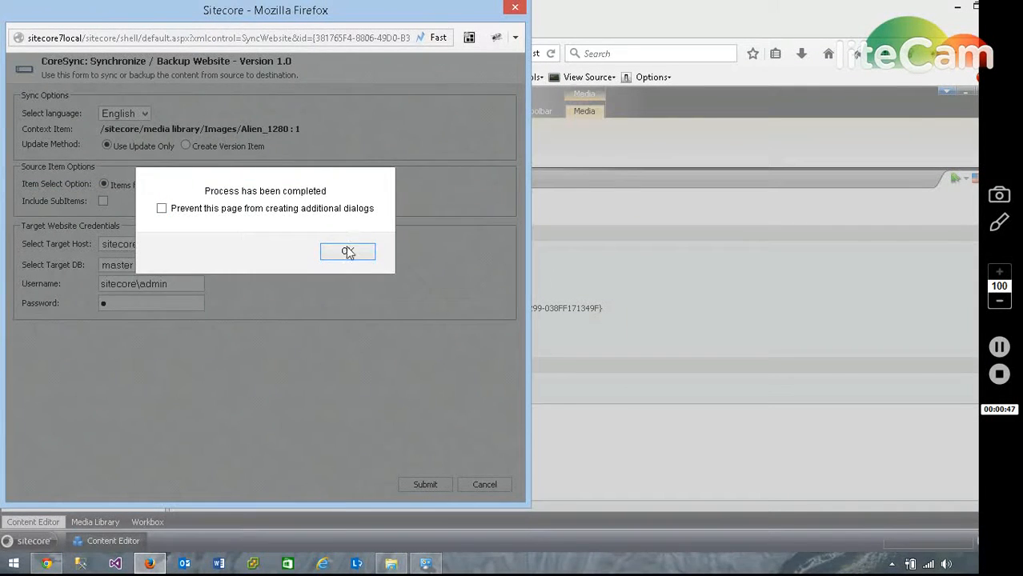
left_click(348, 253)
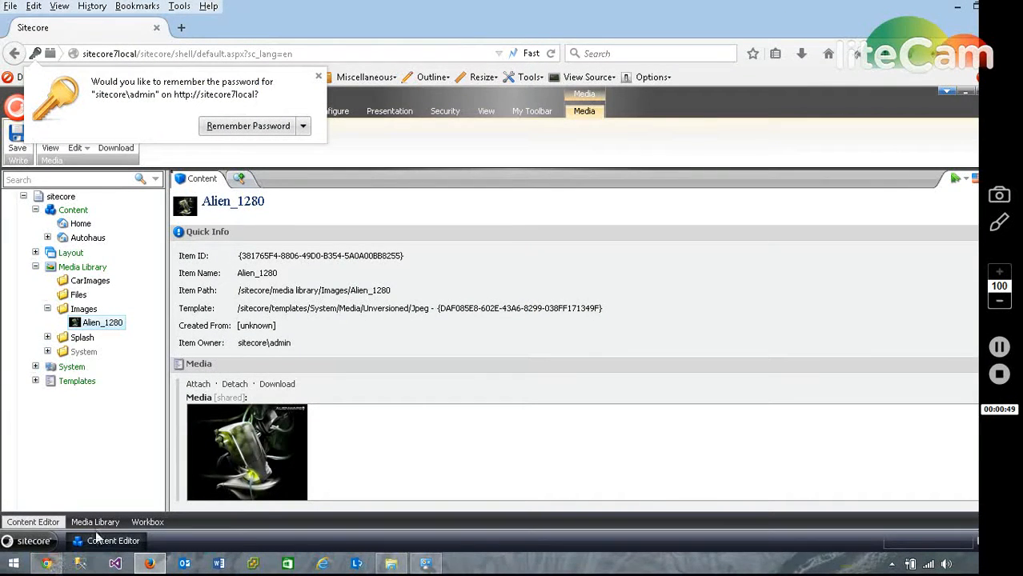
Switch to the sitecore71 site in Chrome, refresh the Media Library and open Alien_1280 in the Images folder.
left_click(957, 8)
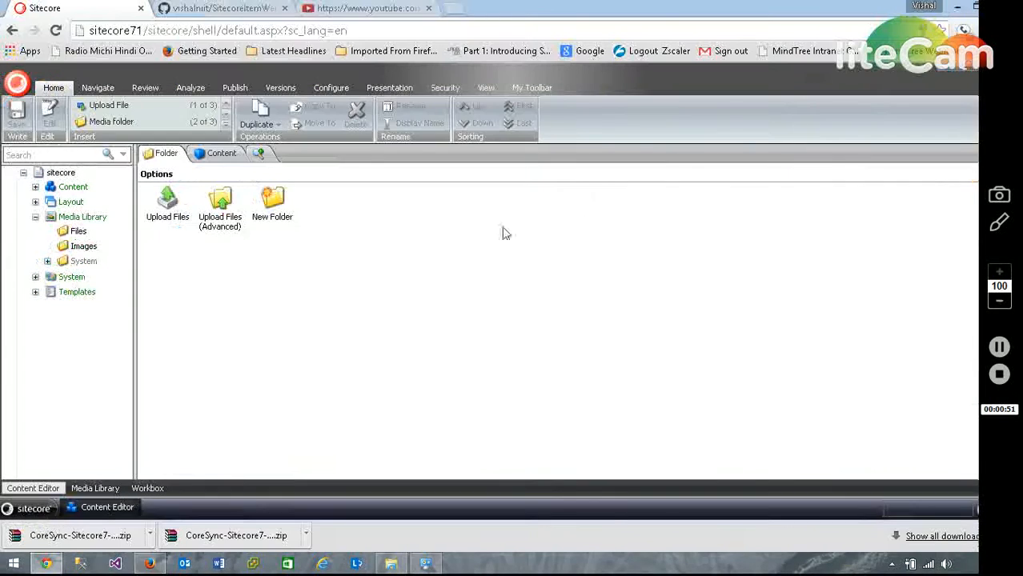
left_click(35, 217)
left_click(35, 217)
left_click(47, 246)
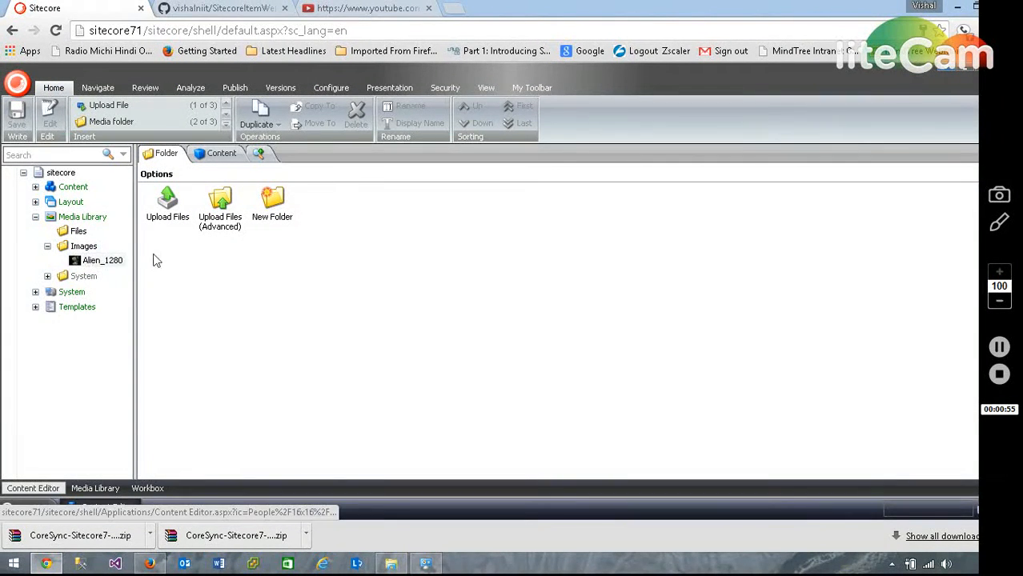
left_click(111, 262)
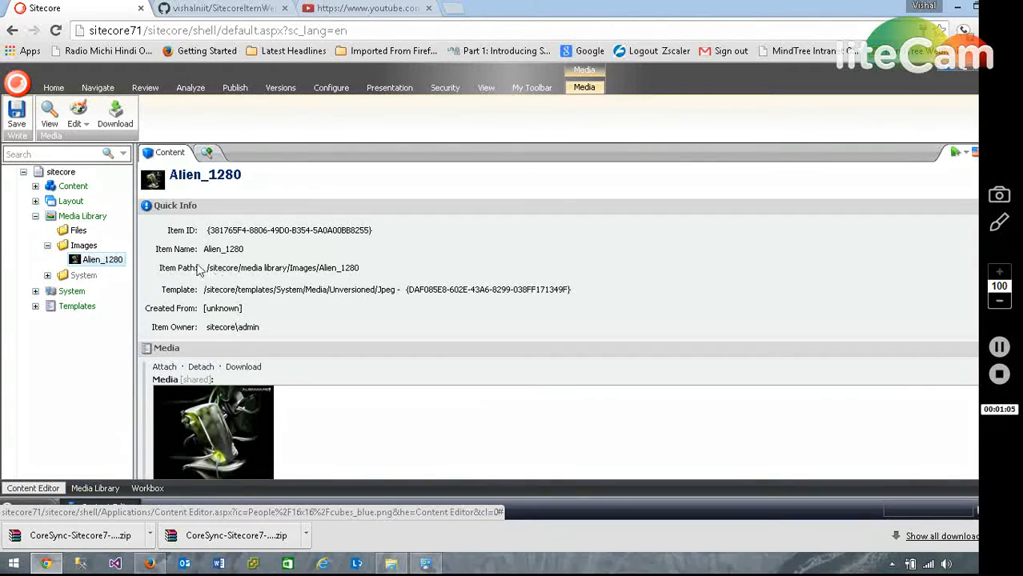
Collapse the Media Library, widen the content tree and open the CoreSync item under System/Modules.
left_click(35, 216)
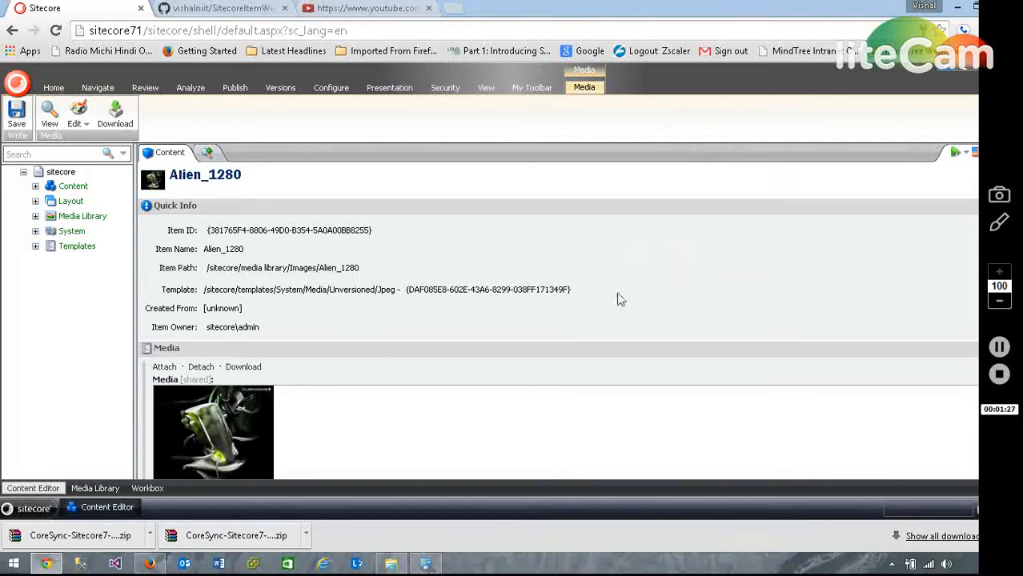
mouse_move(150, 567)
left_click(35, 232)
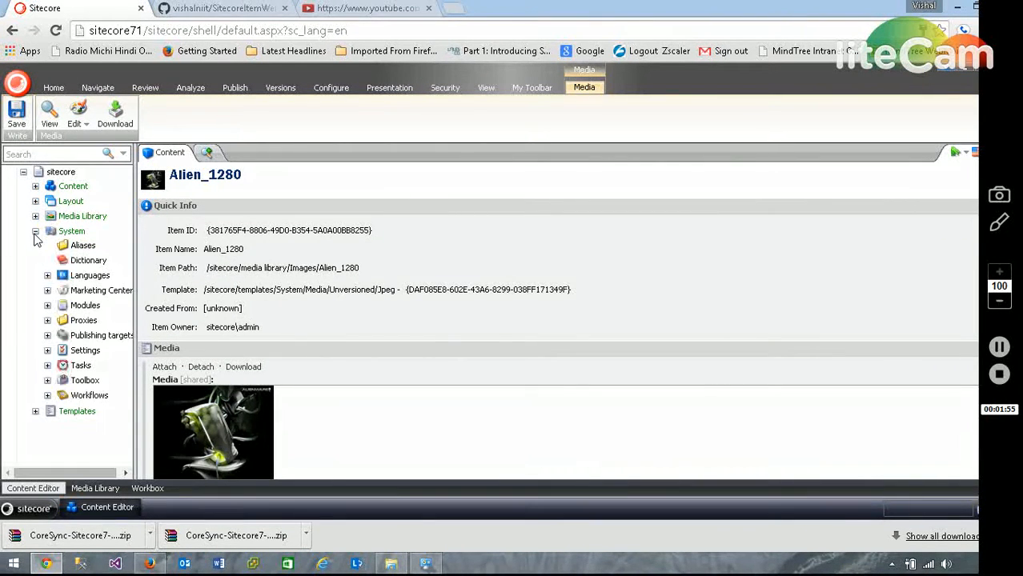
left_click_drag(136, 264, 165, 264)
left_click(47, 306)
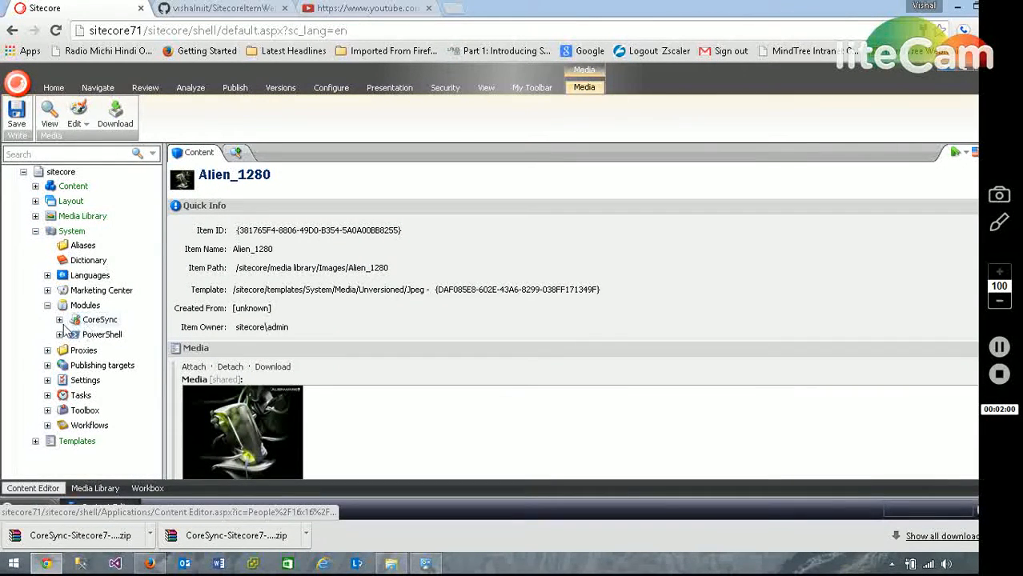
left_click(59, 320)
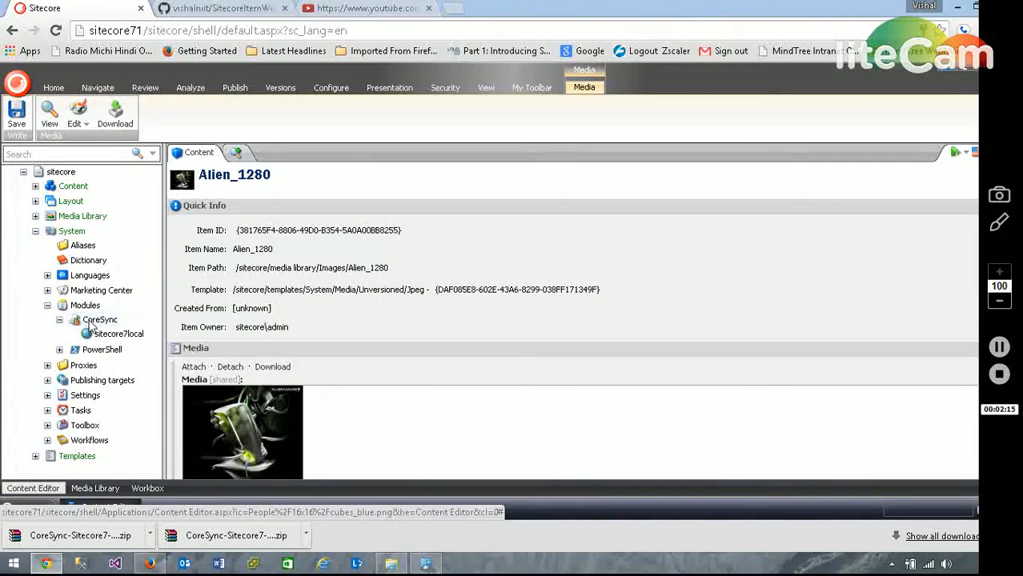
left_click(92, 322)
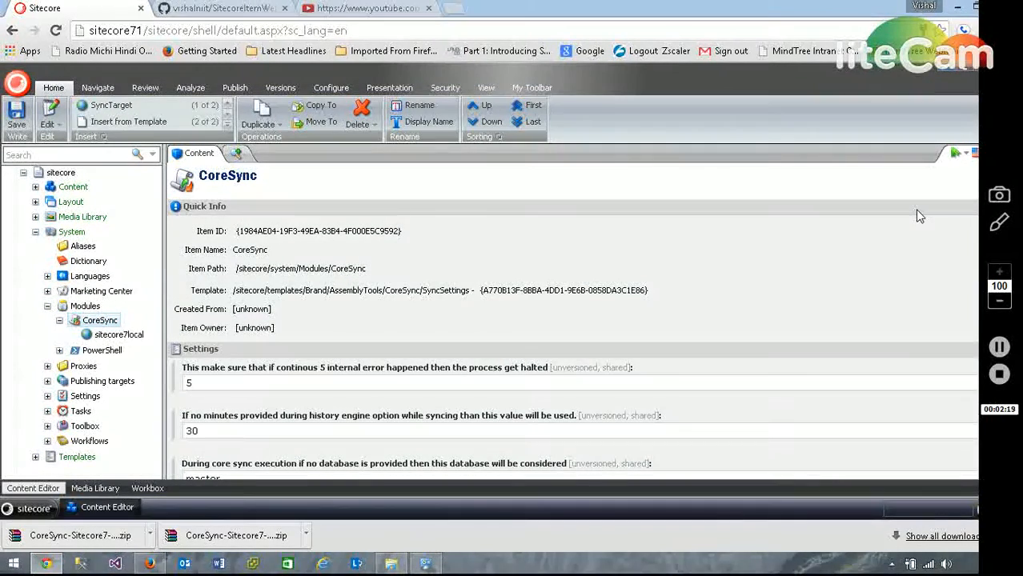
Examine CoreSync's settings for the internal error limit and the default history engine minutes.
scroll(919, 216, "down", 4)
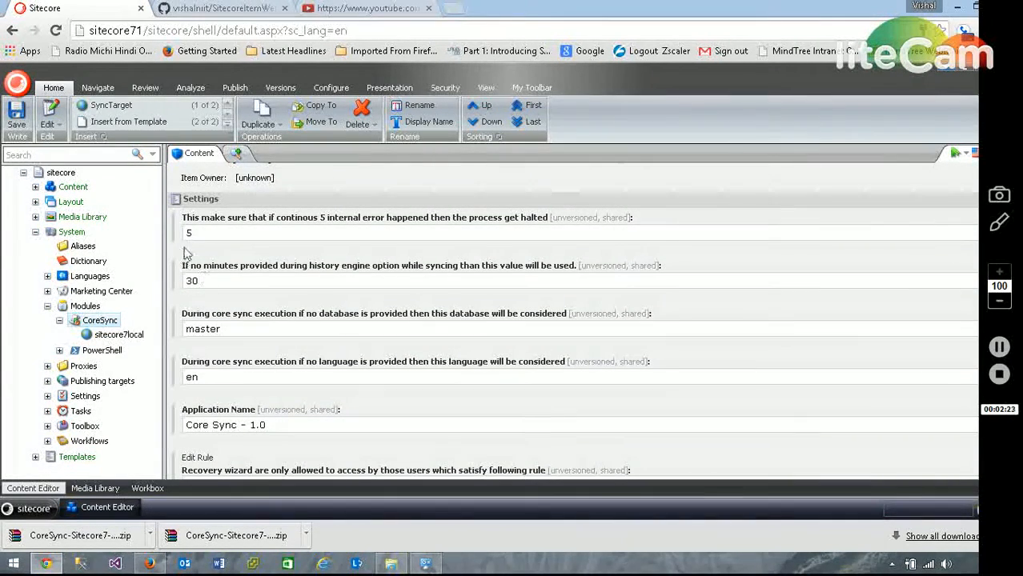
left_click(201, 239)
double_click(188, 240)
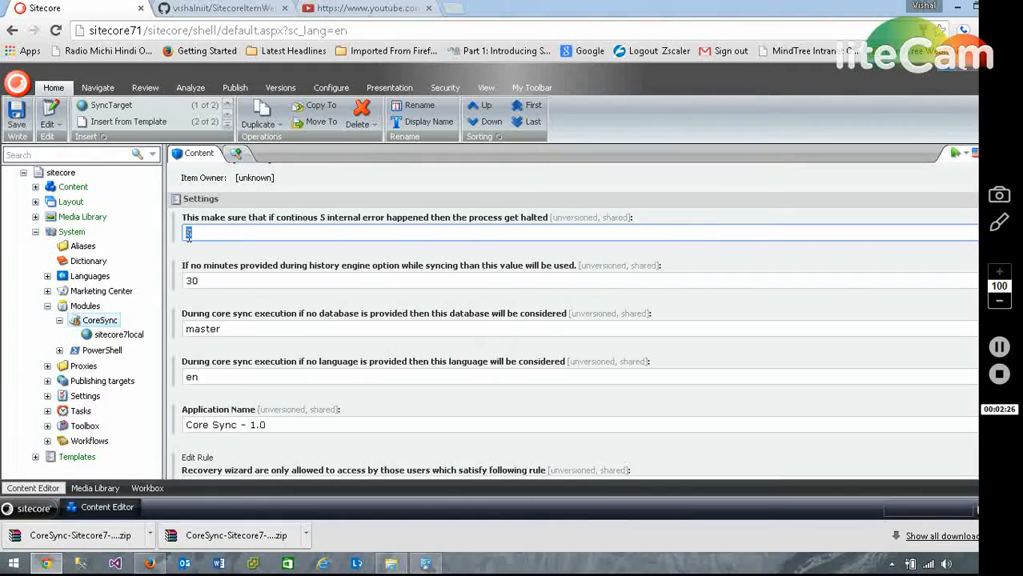
left_click(197, 281)
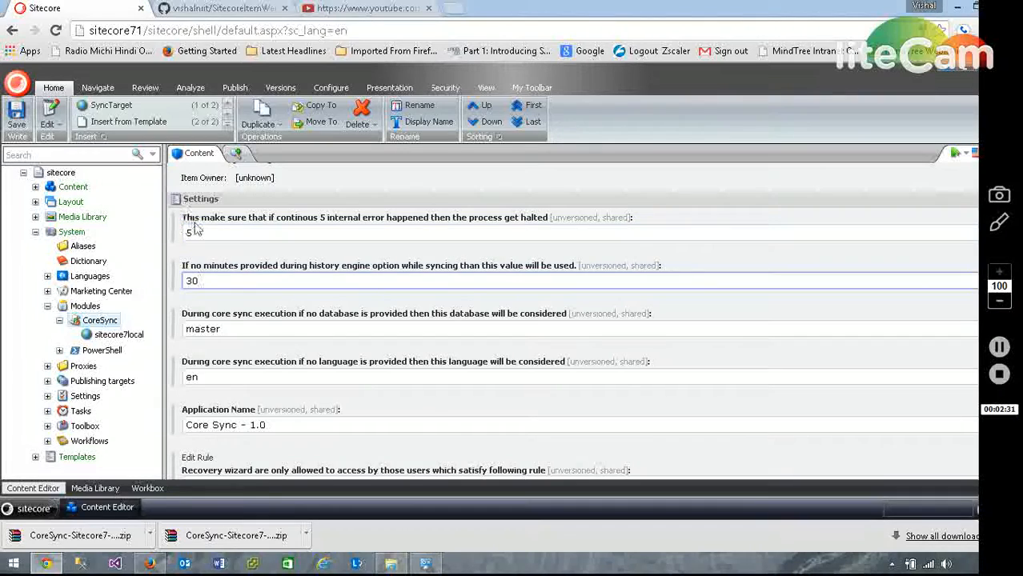
left_click_drag(195, 233, 165, 236)
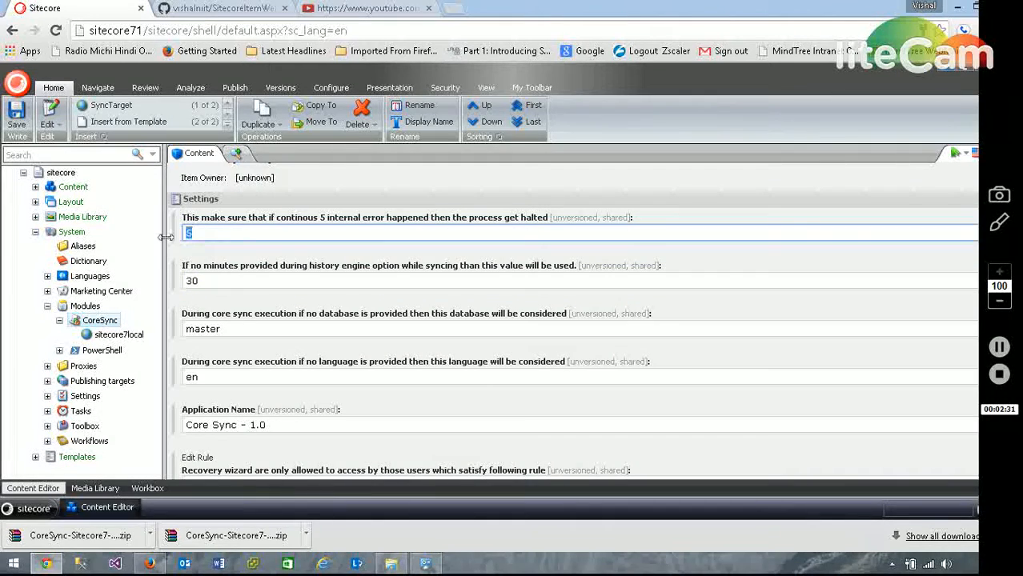
left_click(213, 281)
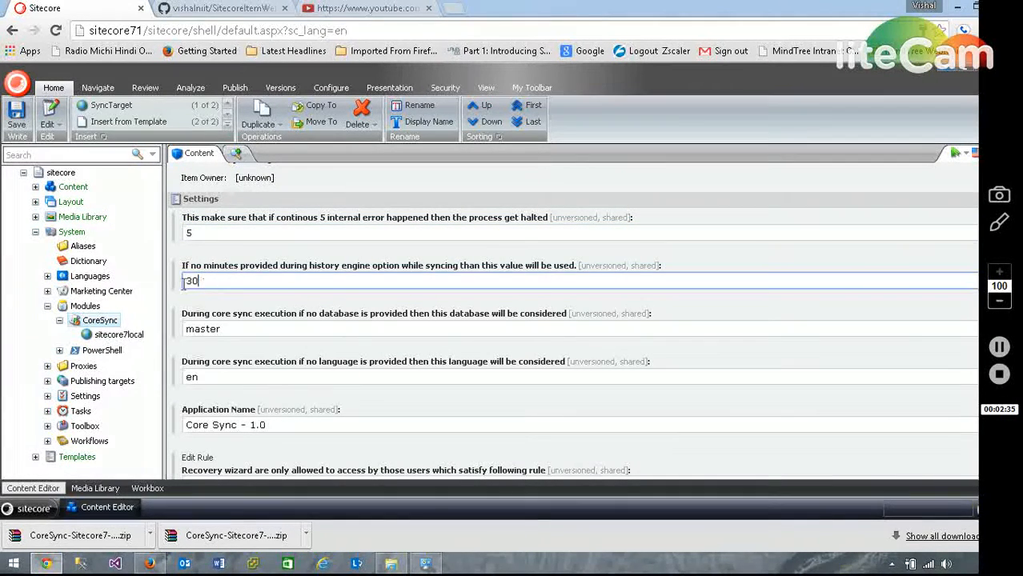
left_click_drag(202, 282, 164, 284)
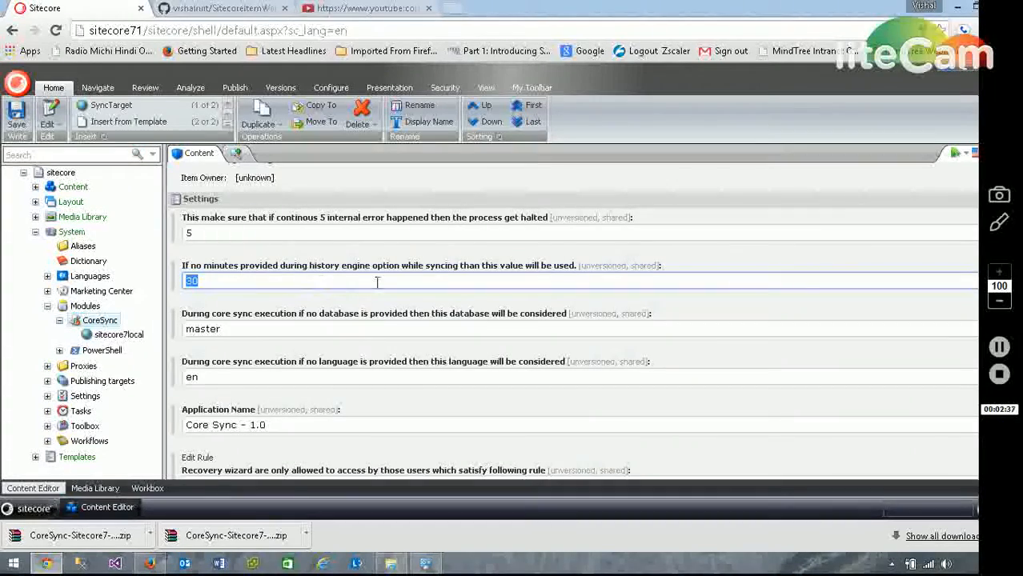
left_click_drag(232, 279, 136, 280)
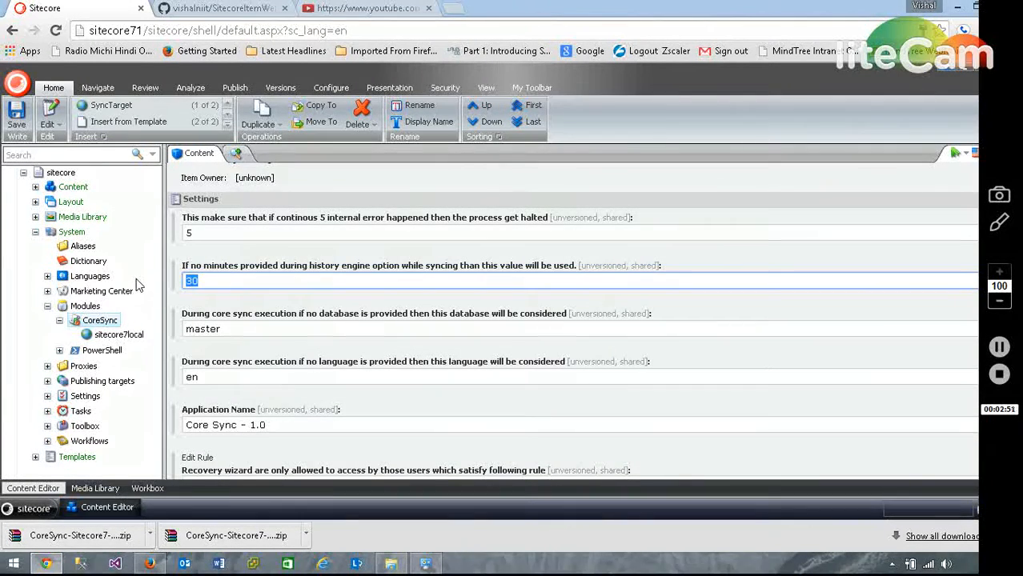
Examine CoreSync's default database, default language and application name settings.
left_click_drag(233, 328, 124, 340)
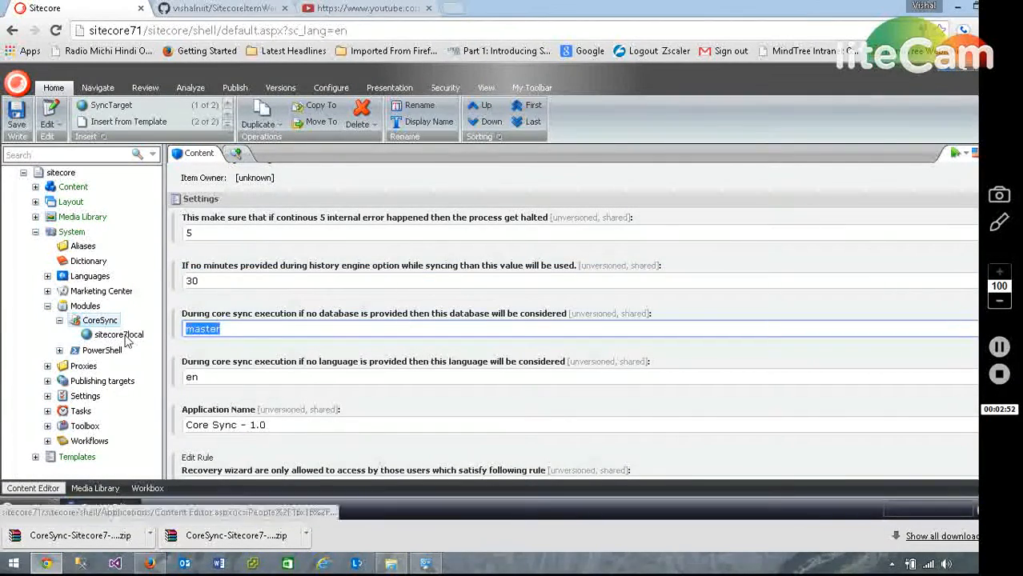
left_click(241, 331)
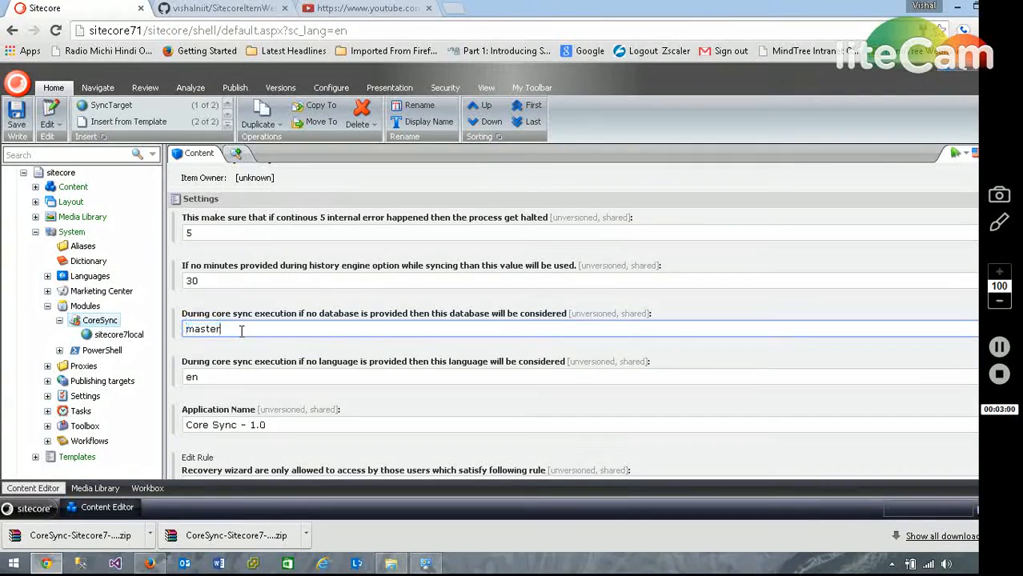
left_click(426, 346)
scroll(427, 346, "down", 3)
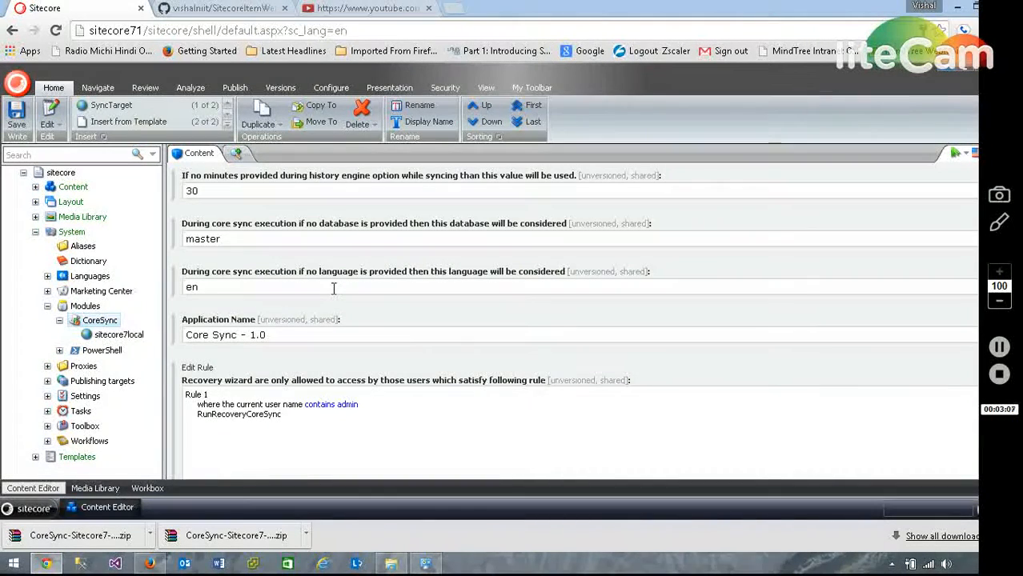
left_click_drag(333, 289, 137, 286)
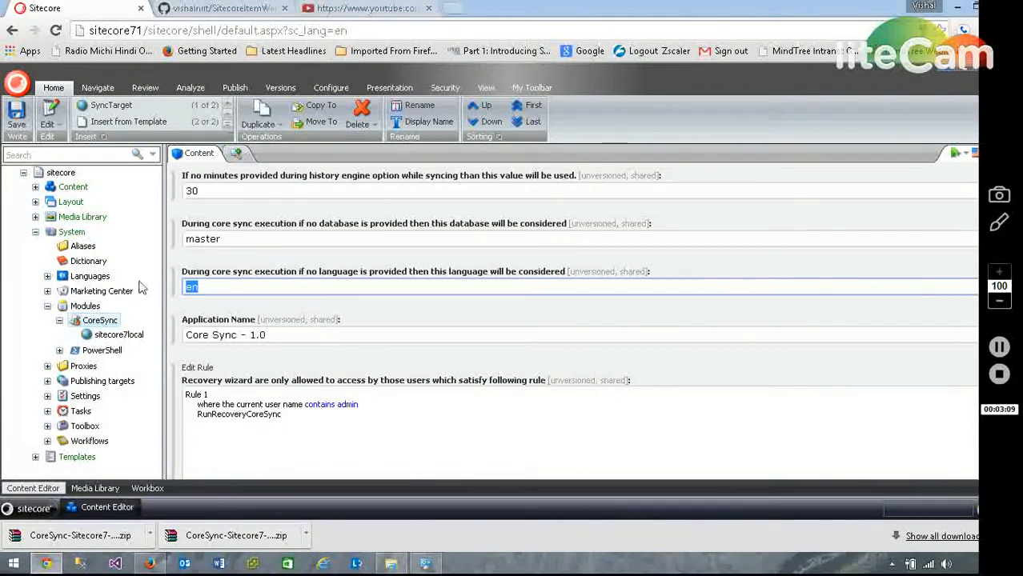
left_click(328, 335)
left_click_drag(328, 335, 138, 344)
left_click(318, 357)
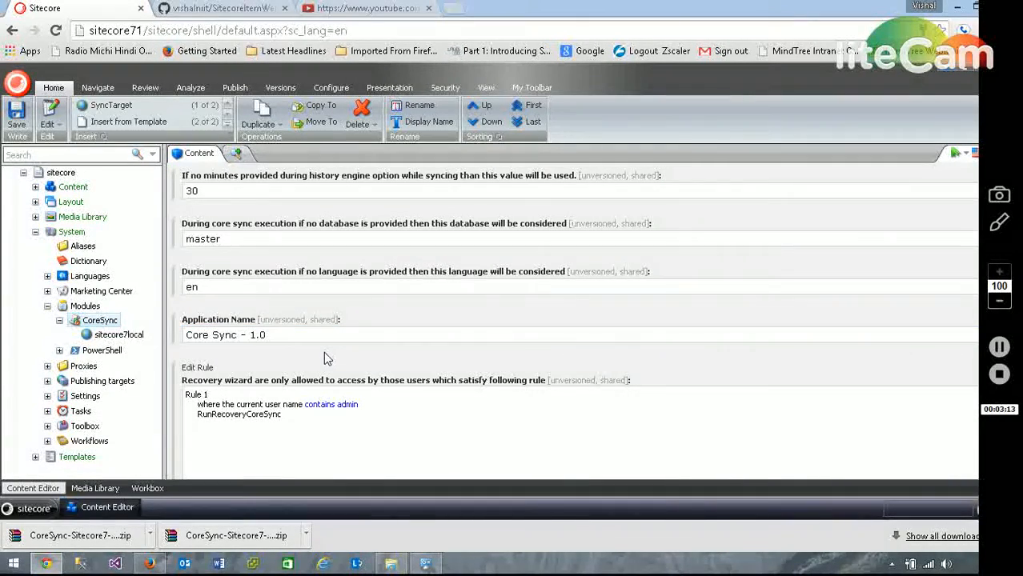
Examine CoreSync's access rules for the recovery wizard and for the Advanced Backup\Sync options.
scroll(320, 358, "down", 5)
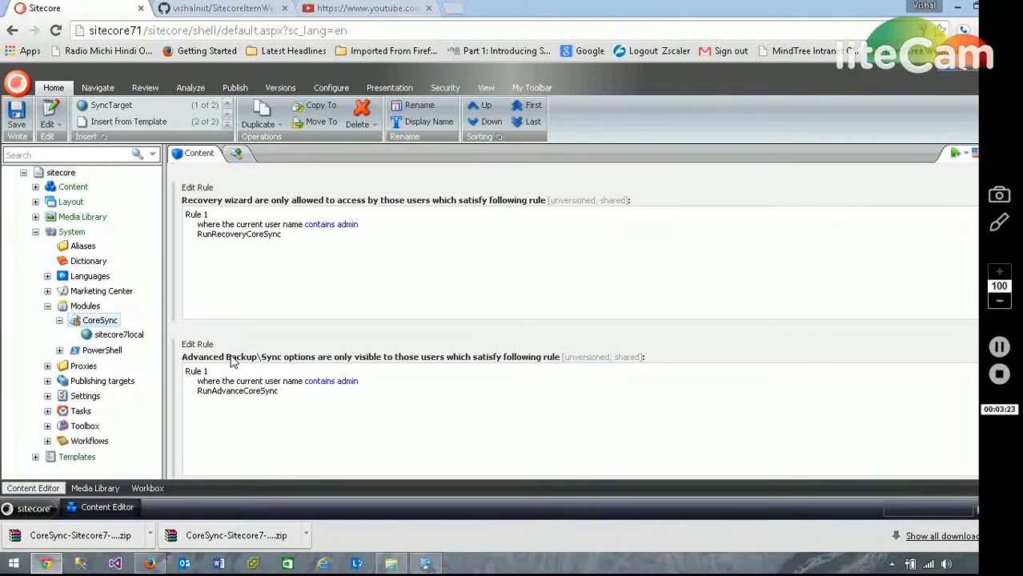
left_click_drag(225, 357, 237, 358)
left_click(241, 418)
Inspect the user name value of the Advanced Backup\Sync options rule in the Rule Set Editor, without saving changes.
left_click(197, 344)
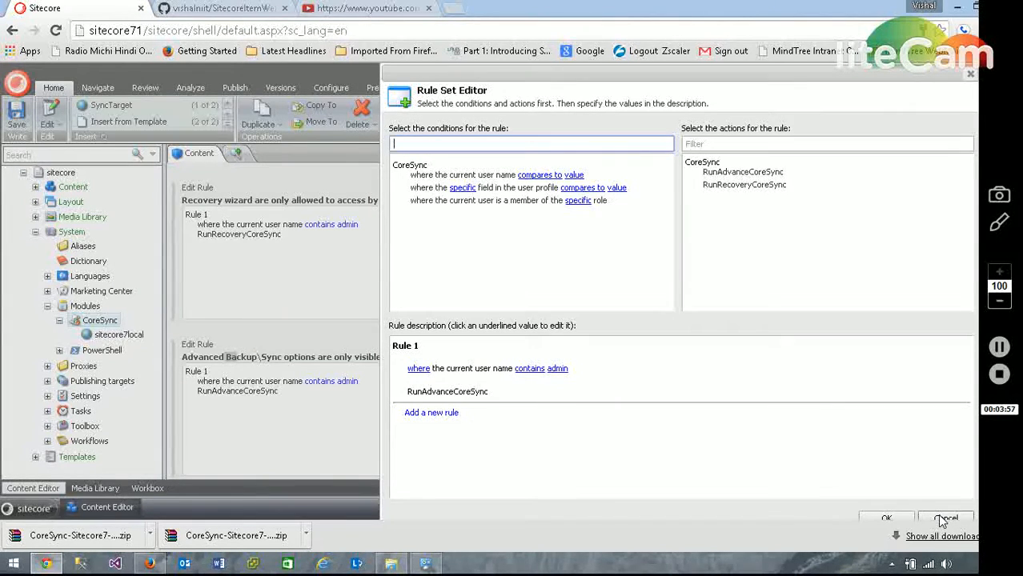
left_click(560, 369)
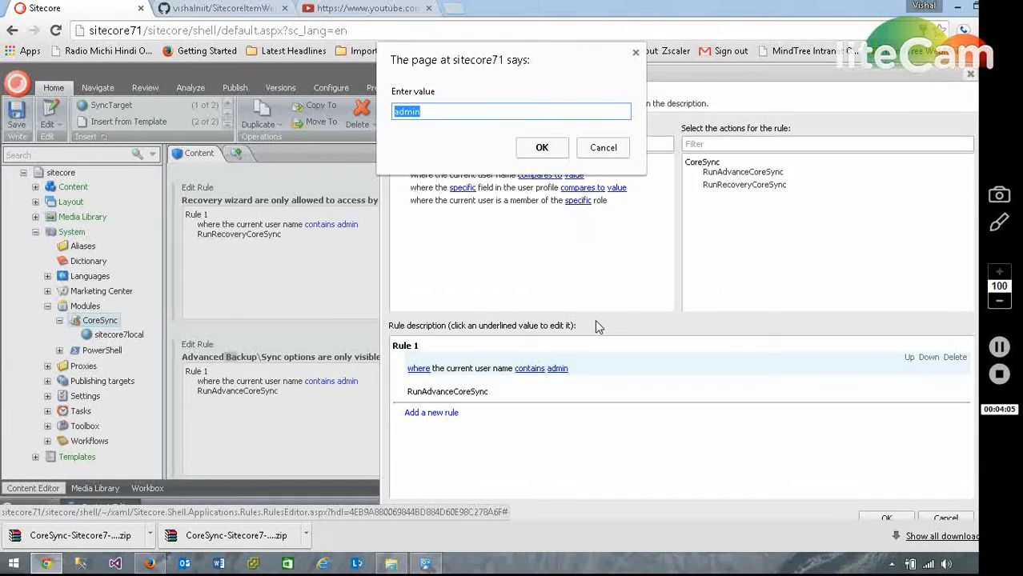
left_click(596, 150)
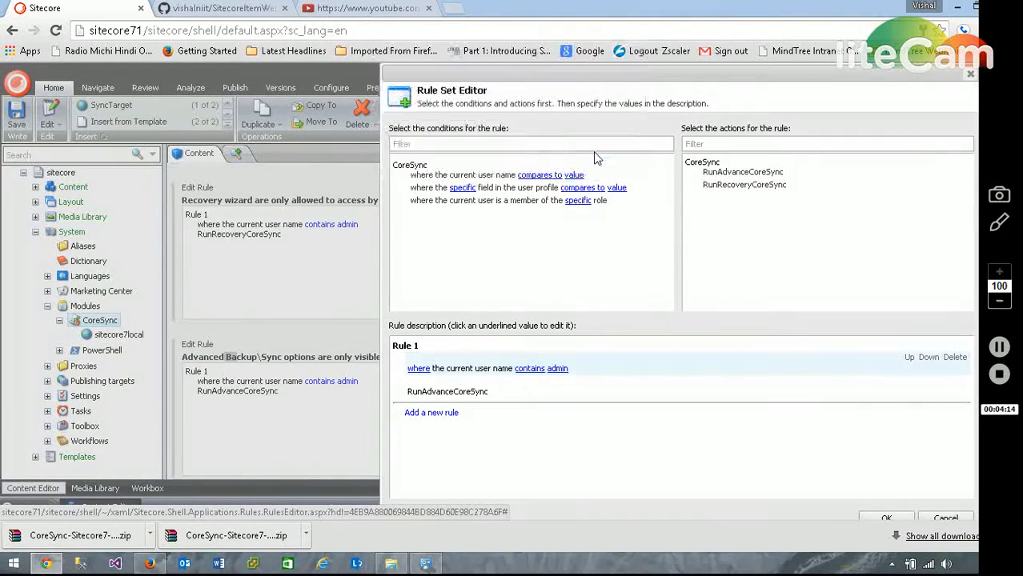
left_click(943, 519)
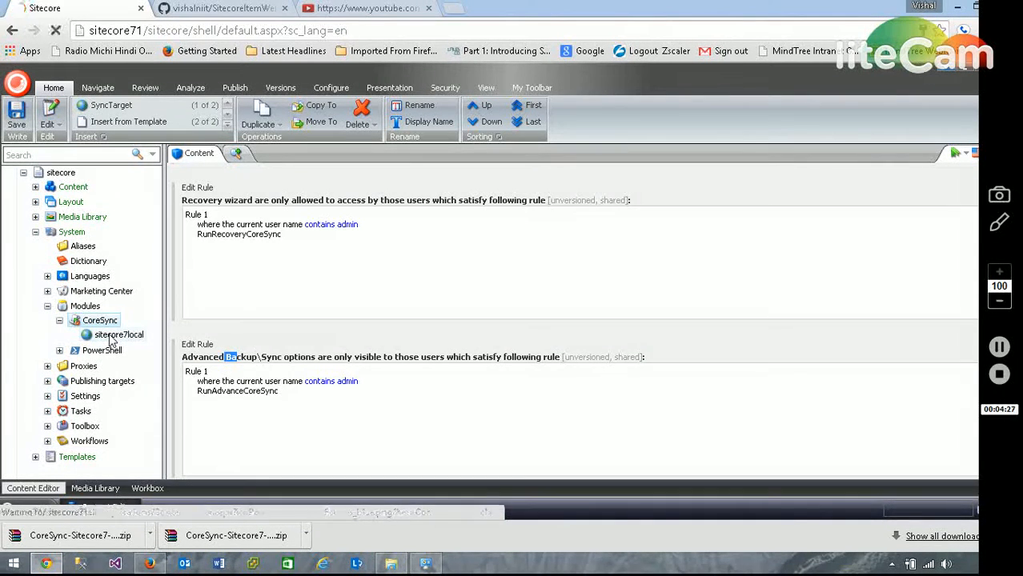
Open the sitecore7local sync target under CoreSync and compare its HostURL with the current site's address.
left_click(112, 336)
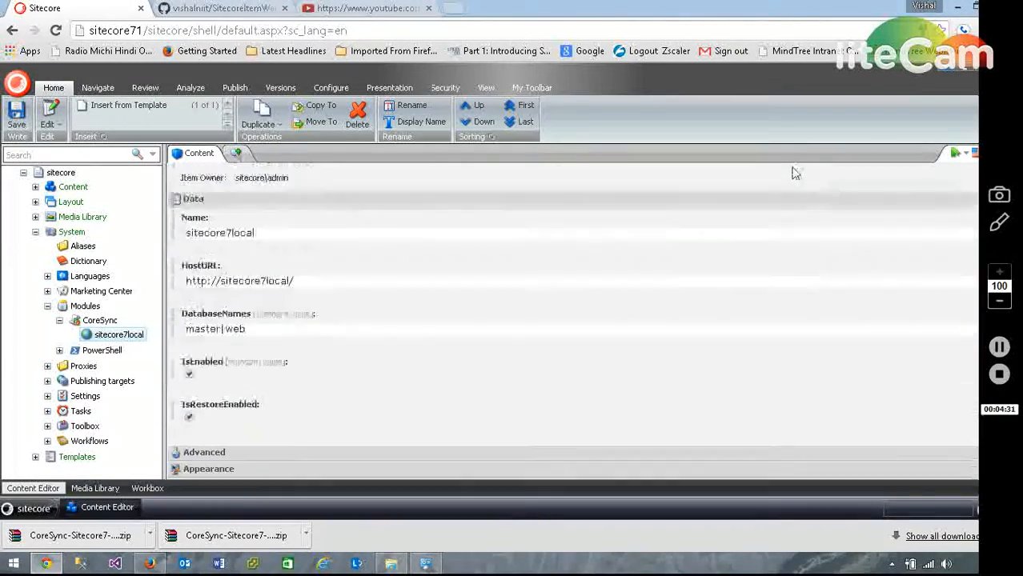
scroll(793, 169, "down", 2)
scroll(794, 172, "up", 1)
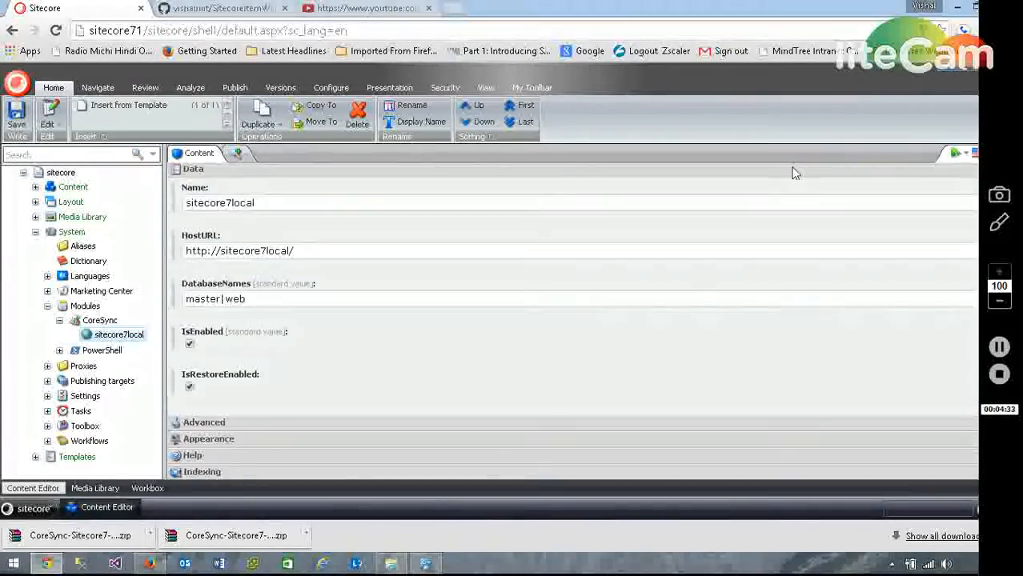
left_click(148, 32)
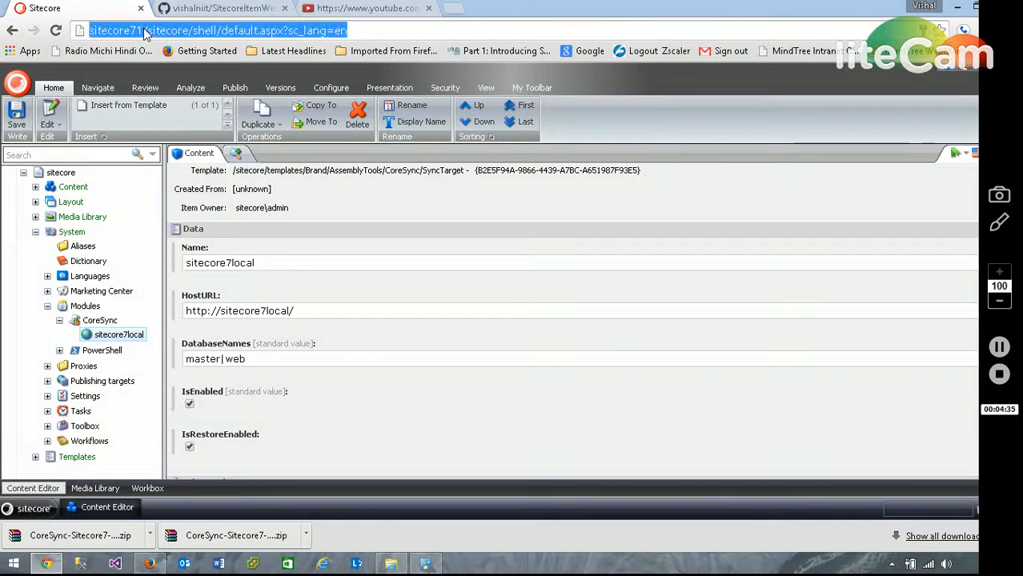
left_click_drag(149, 32, 90, 33)
left_click(125, 34)
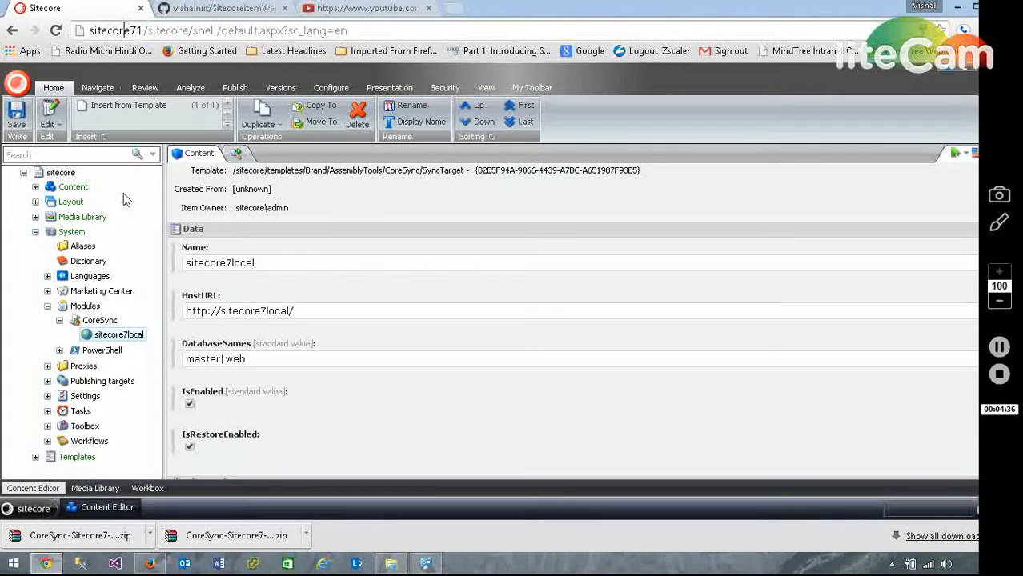
Switch to the sitecore7local site in Firefox, collapse the Media Library and open the CoreSync item under System/Modules.
left_click(154, 564)
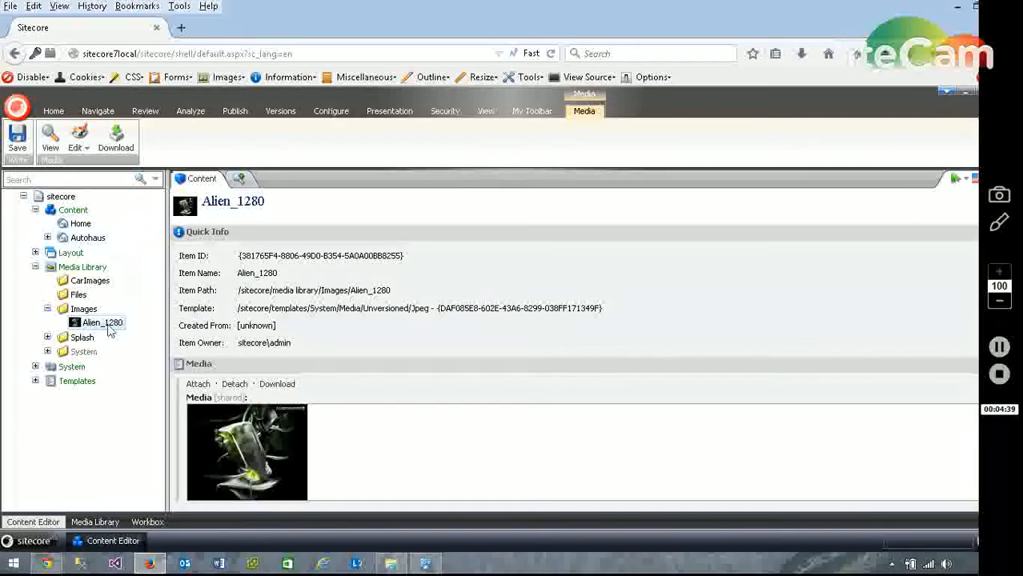
left_click(48, 309)
left_click(36, 267)
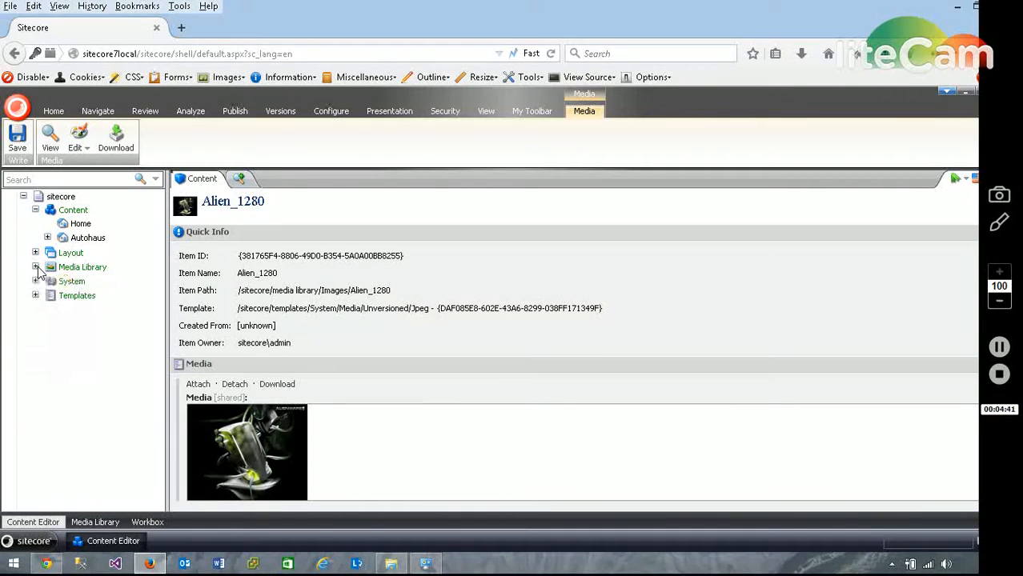
left_click(35, 281)
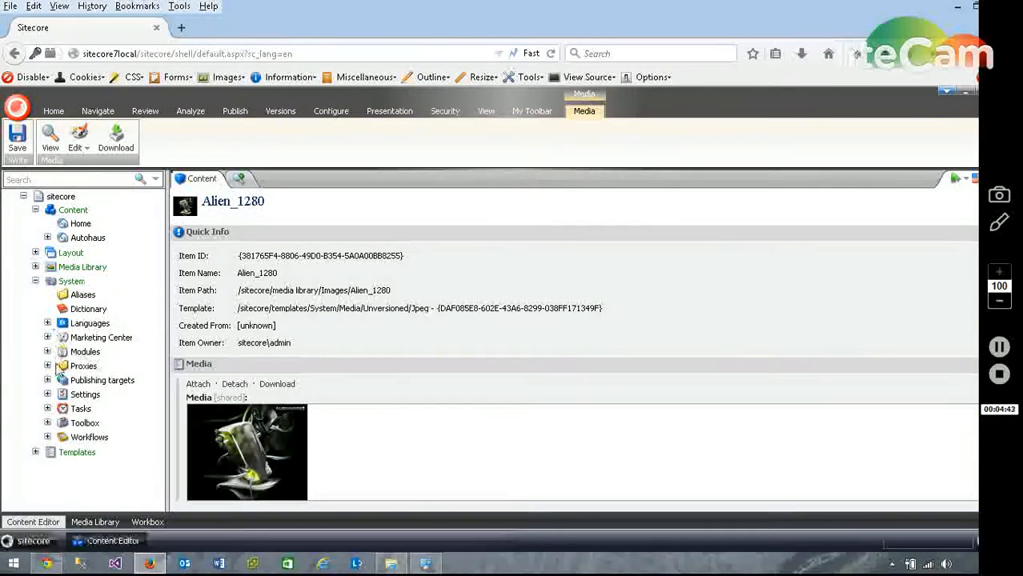
left_click(47, 351)
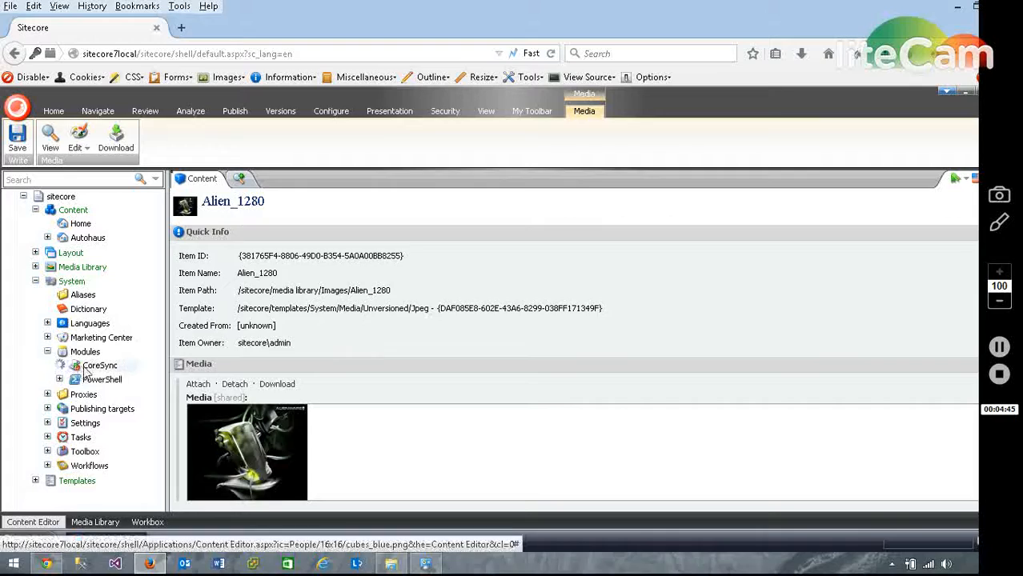
left_click(104, 365)
left_click(576, 307)
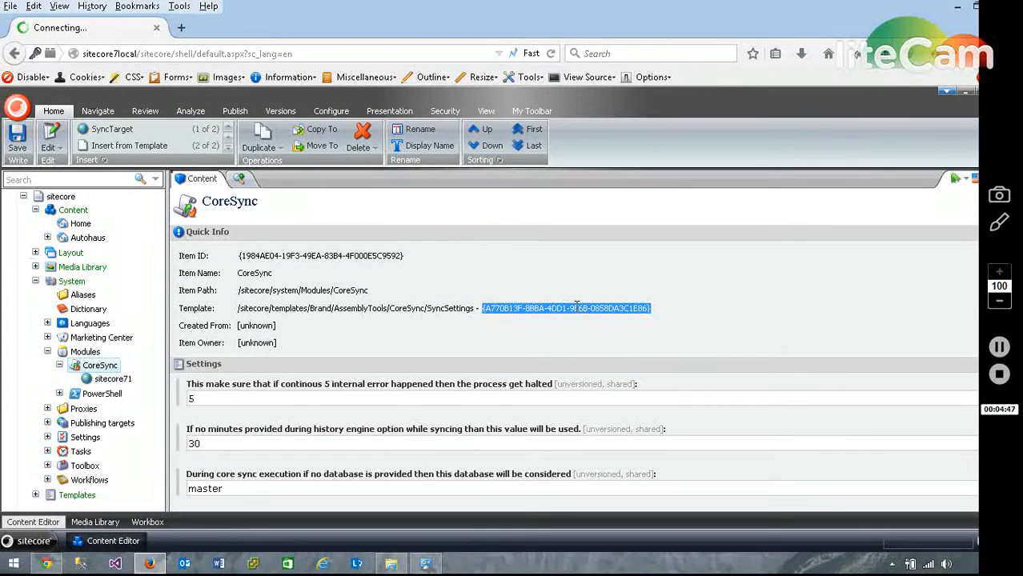
Open the sitecore71 sync target and compare its HostURL with the sitecore7local target shown in Chrome.
left_click(112, 381)
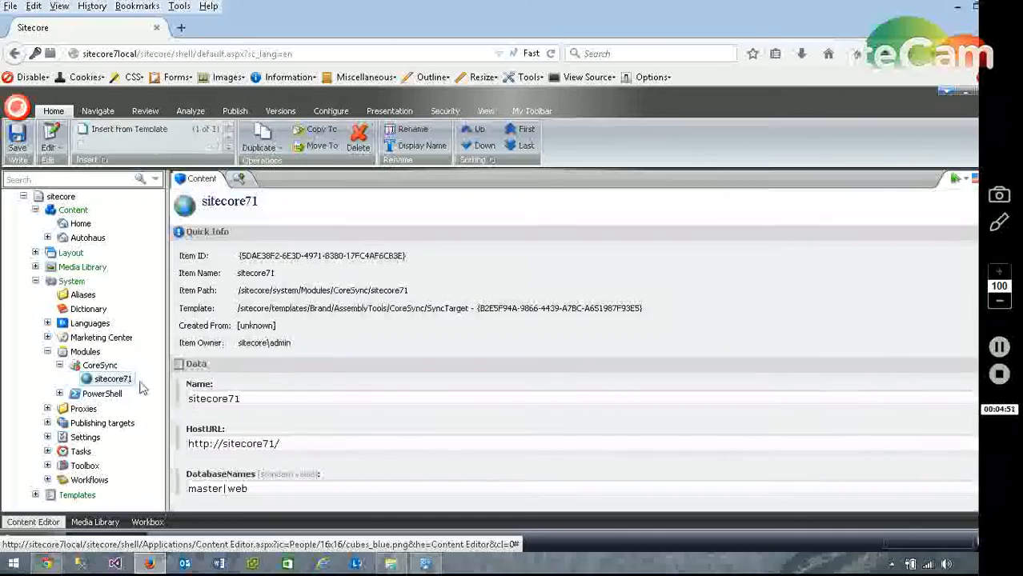
left_click_drag(284, 445, 175, 454)
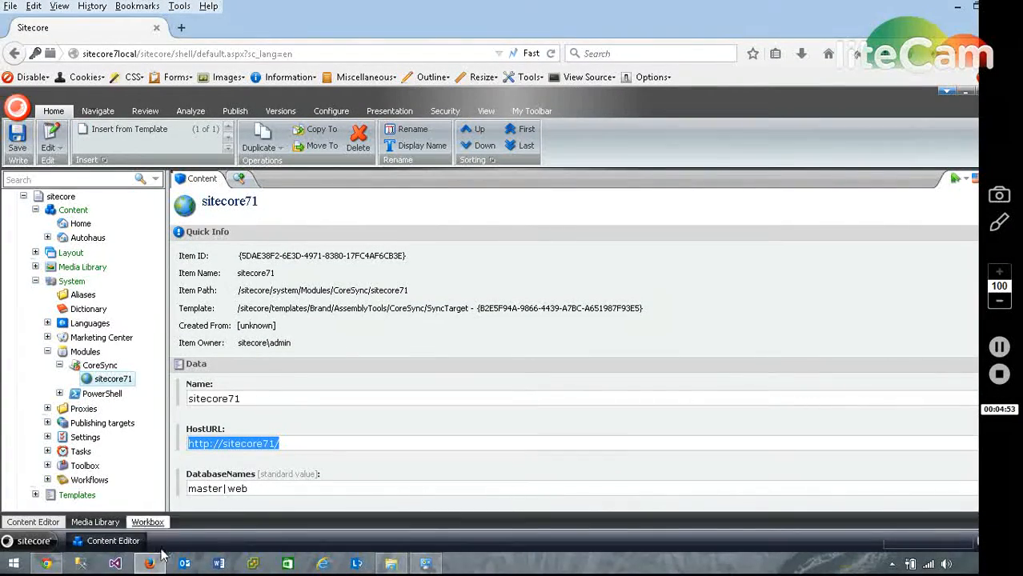
left_click(46, 565)
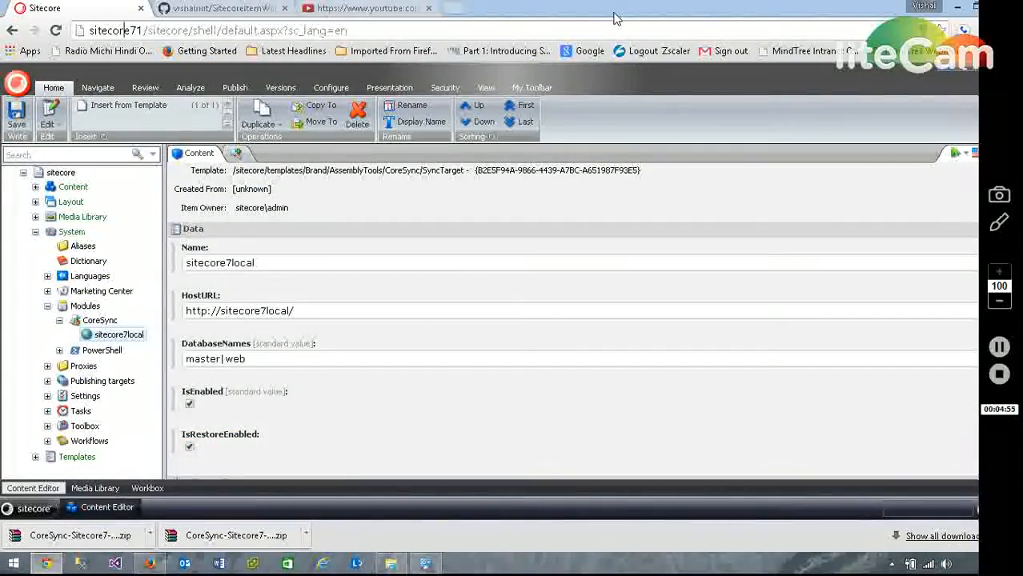
left_click_drag(614, 13, 684, 31)
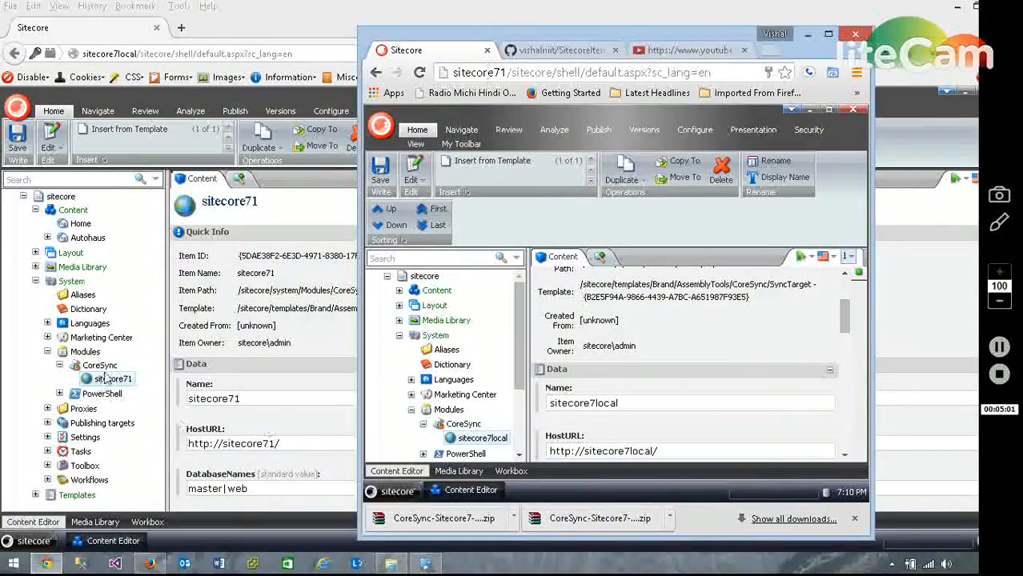
Examine the HostURL and DatabaseNames values of the sitecore71 sync target in Firefox.
left_click(280, 445)
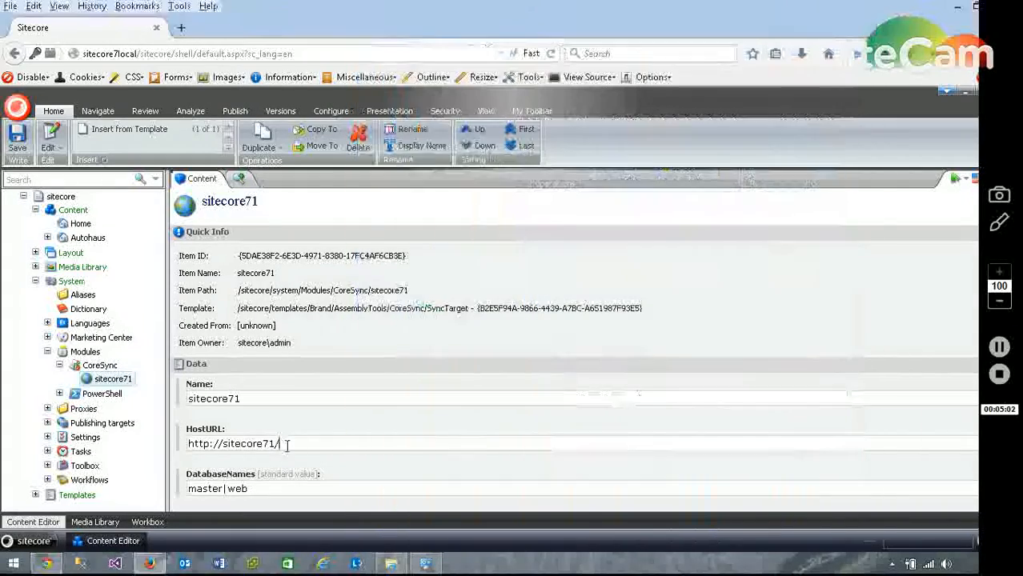
left_click_drag(280, 445, 162, 448)
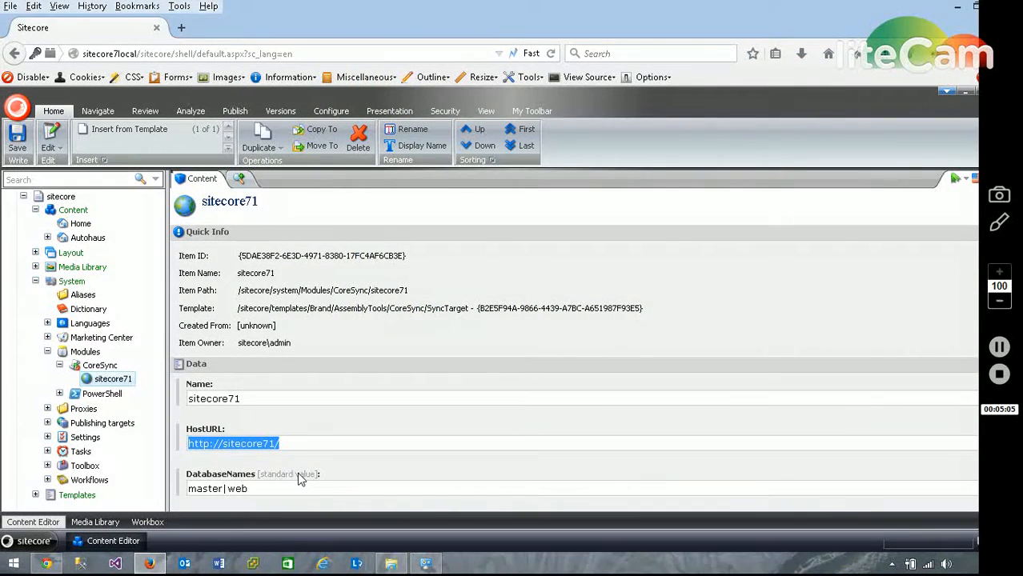
left_click(304, 443)
left_click_drag(314, 445, 137, 452)
left_click_drag(255, 489, 174, 489)
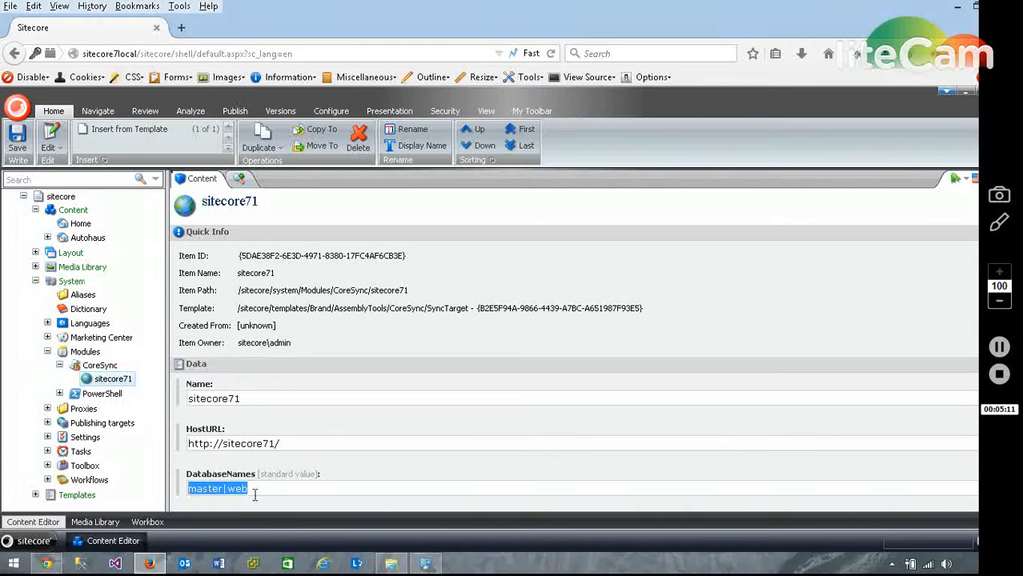
Try adding a third database, pub, to the sitecore71 target's DatabaseNames and restore the value to master|web.
left_click(271, 491)
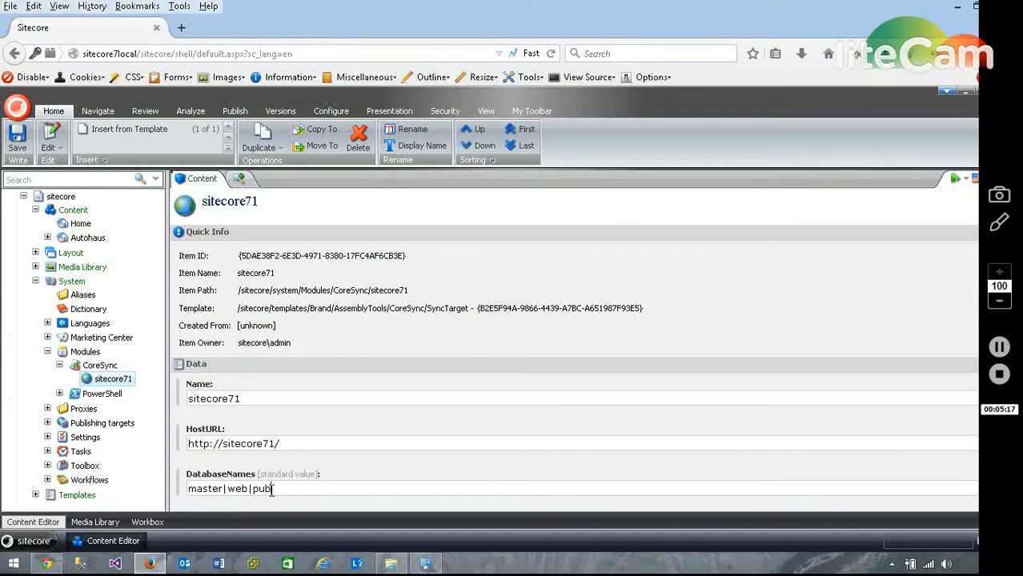
key("BackSpace")
key("BackSpace")
key("BackSpace")
key("BackSpace")
key("BackSpace")
key("BackSpace")
key("BackSpace")
key("BackSpace")
type("eb")
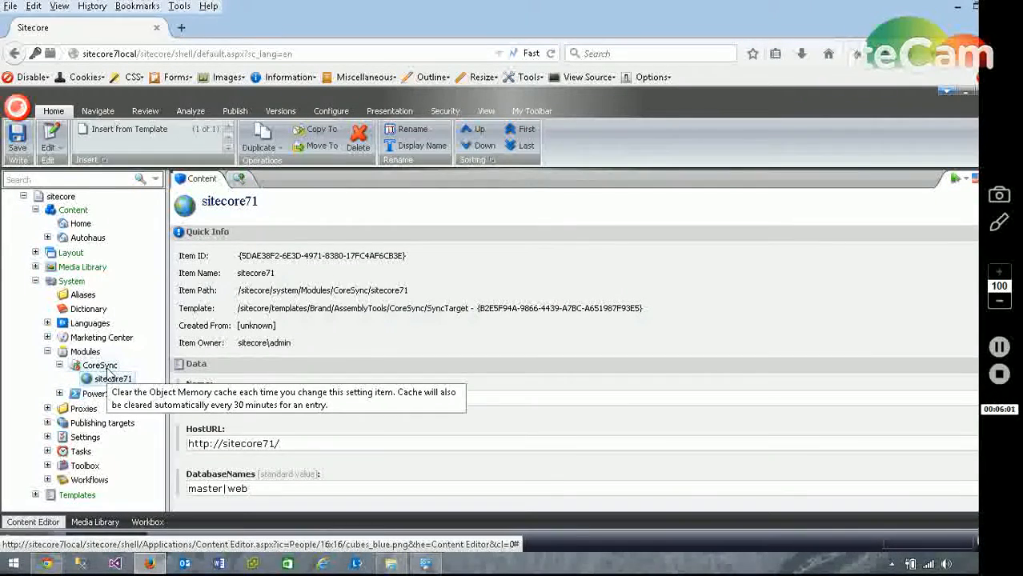
Insert a new SyncTarget item named newtarget under the CoreSync item.
left_click(107, 368)
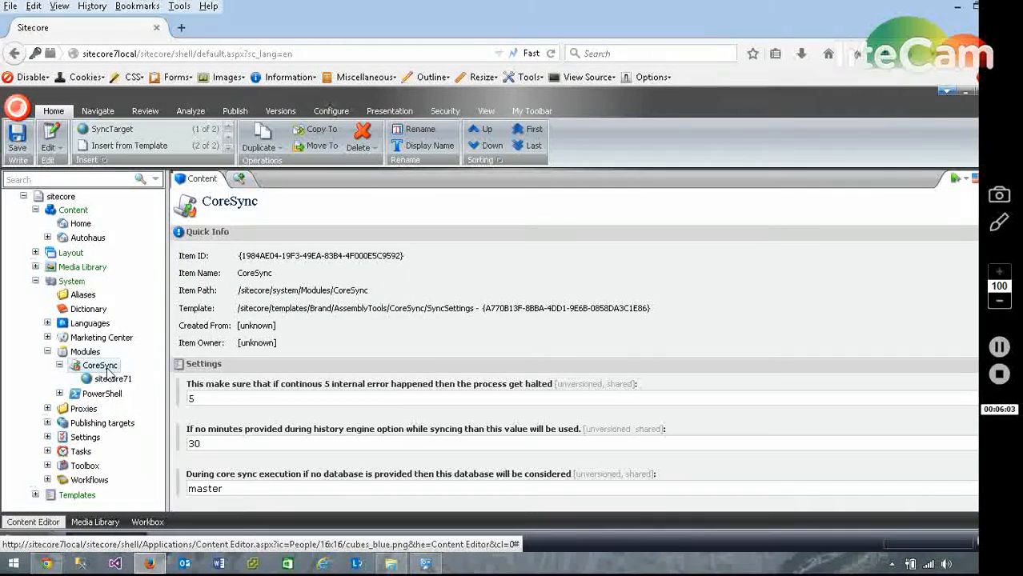
right_click(107, 368)
mouse_move(157, 350)
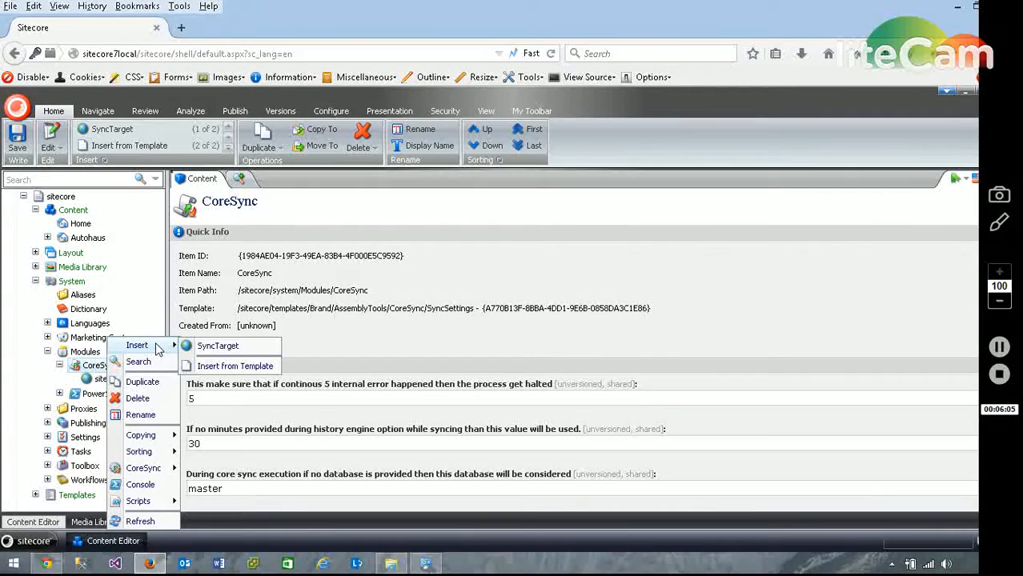
left_click(201, 346)
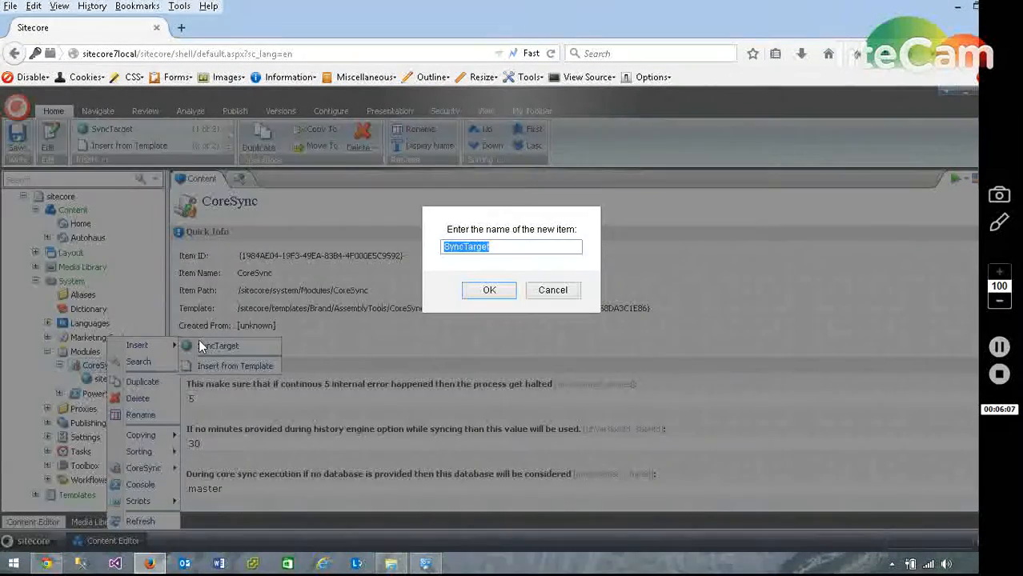
left_click(522, 249)
key("ctrl+a")
type("n")
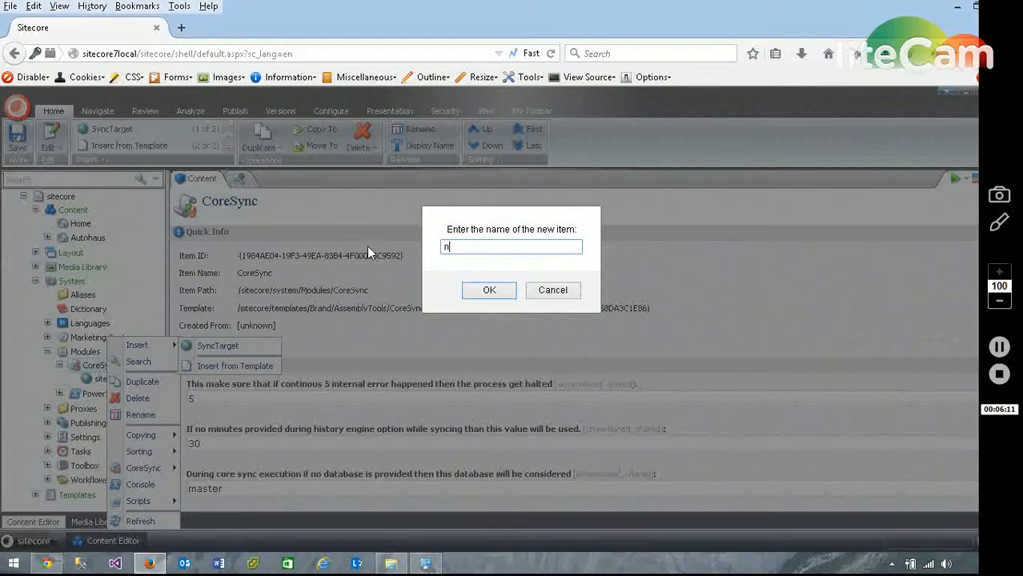
type("ewtarget")
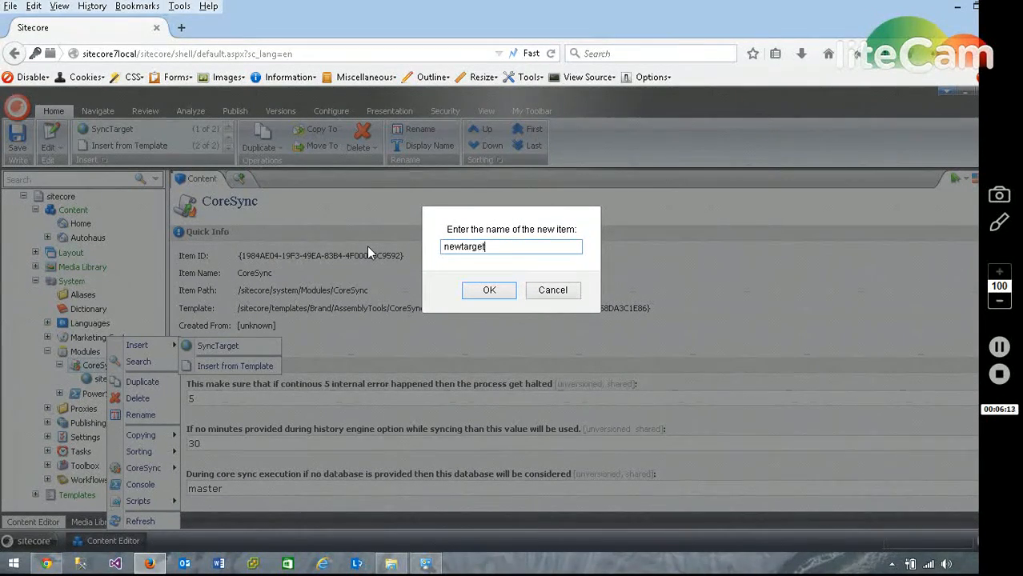
key("Return")
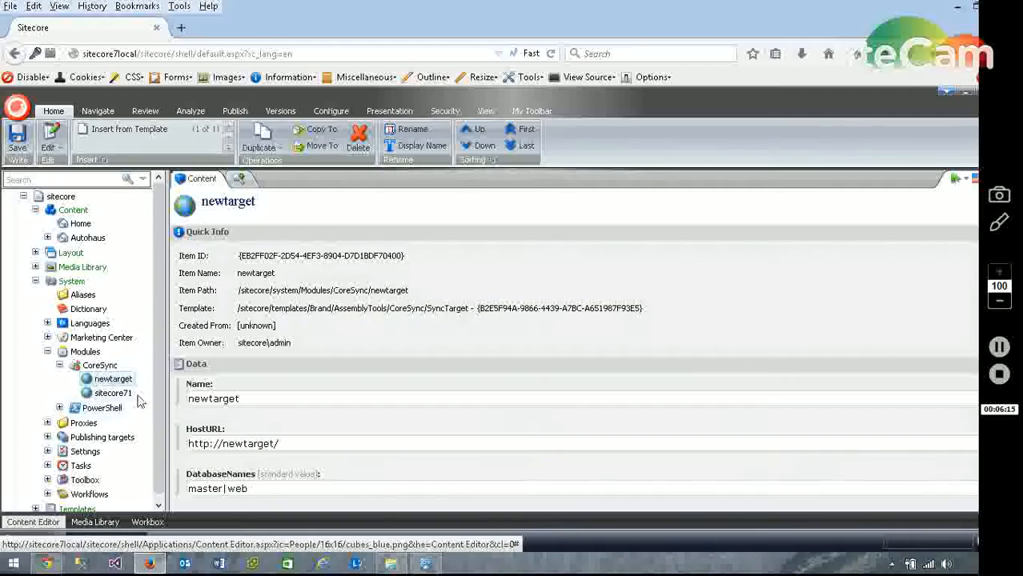
Check the HostURL of the newtarget sync target and save the item.
left_click_drag(222, 444, 276, 443)
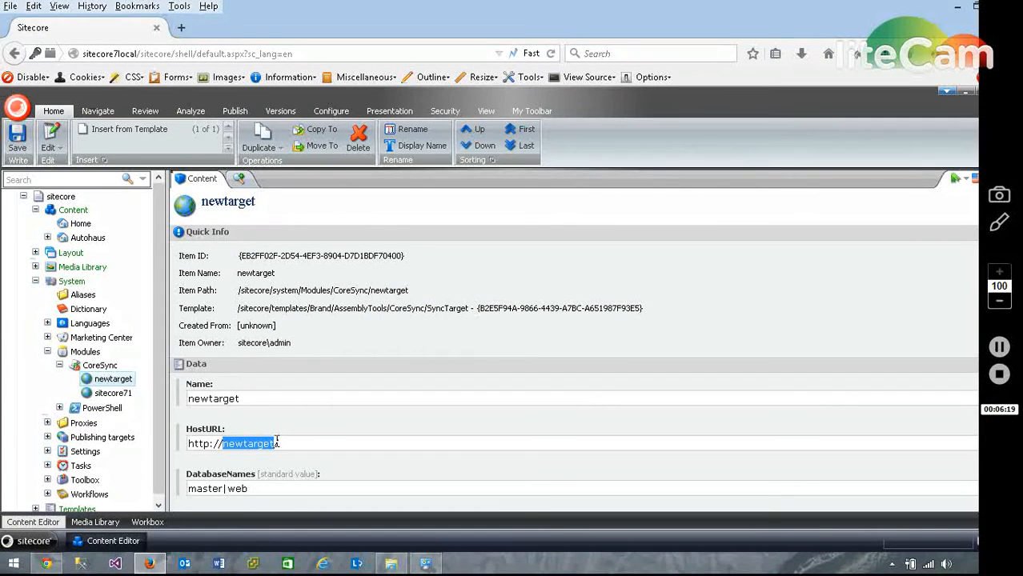
key("ctrl+a")
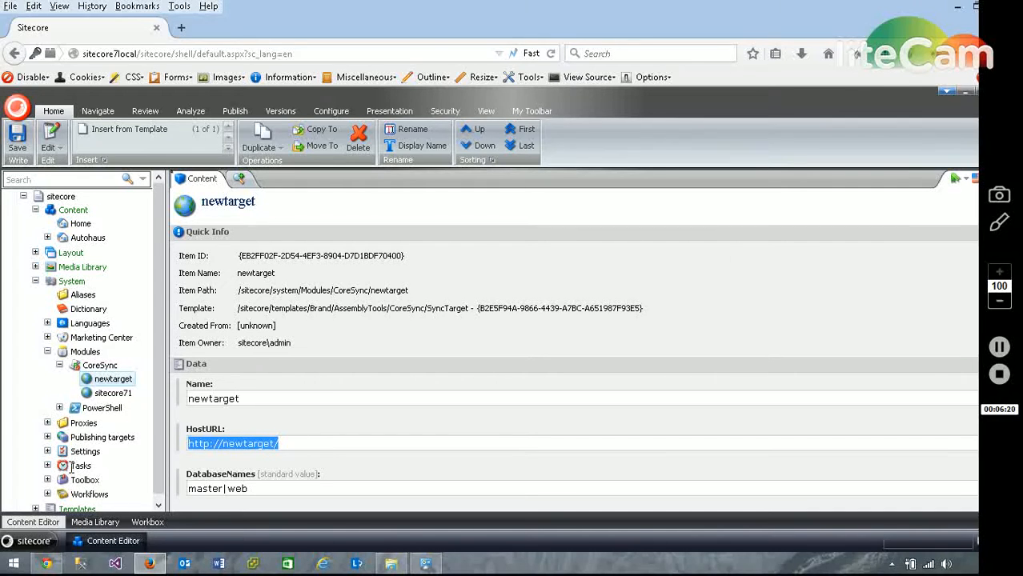
left_click(18, 142)
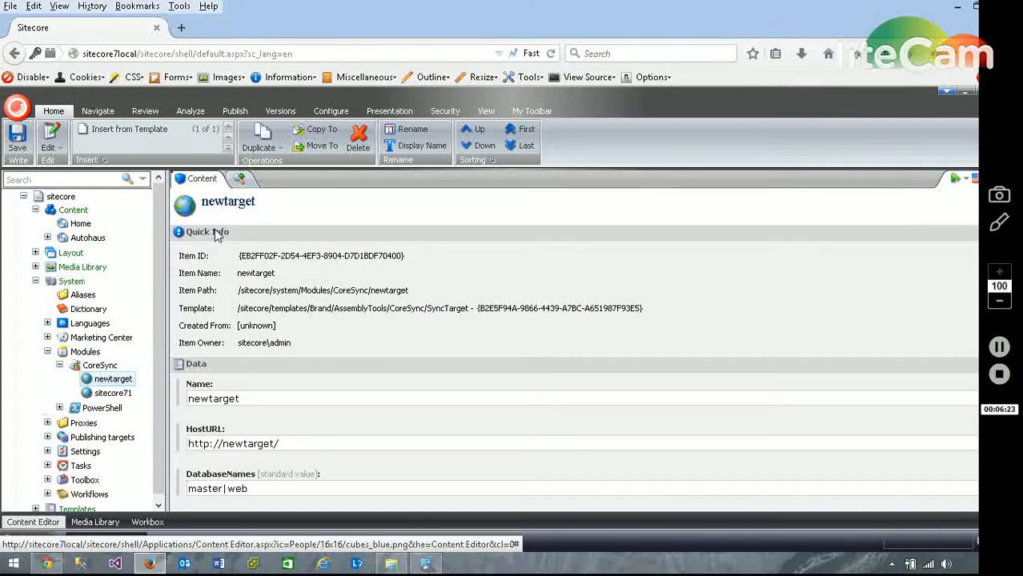
Collapse the CoreSync item and open the CoreSync Sync/Backup Website dialog for the Autohaus item.
left_click(59, 364)
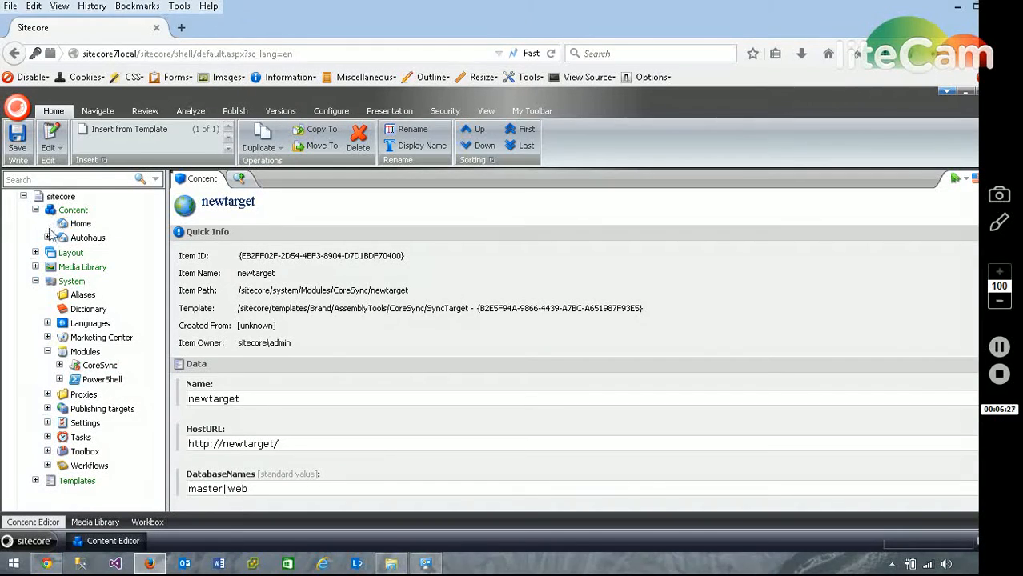
left_click(76, 238)
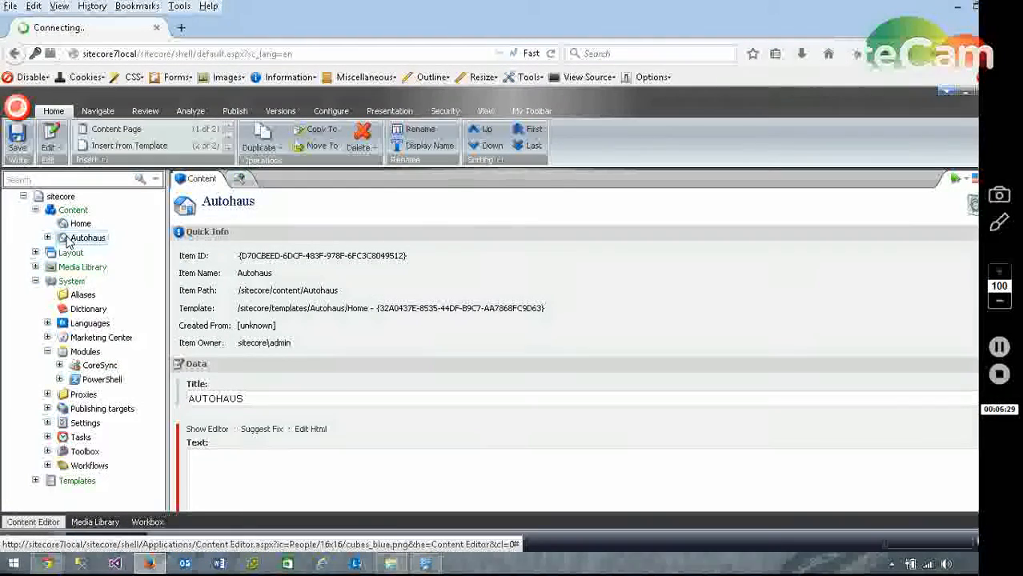
right_click(85, 240)
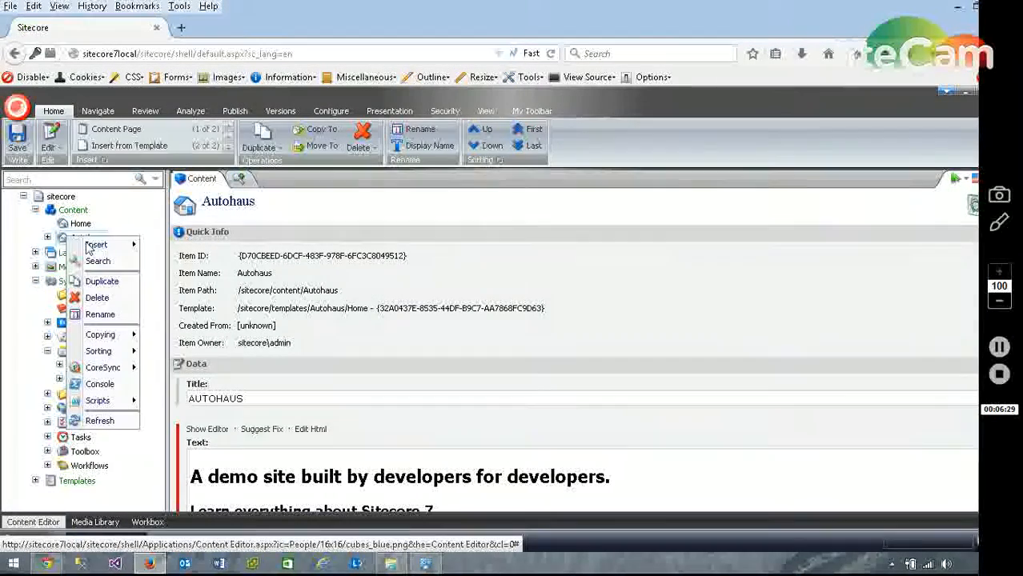
mouse_move(104, 368)
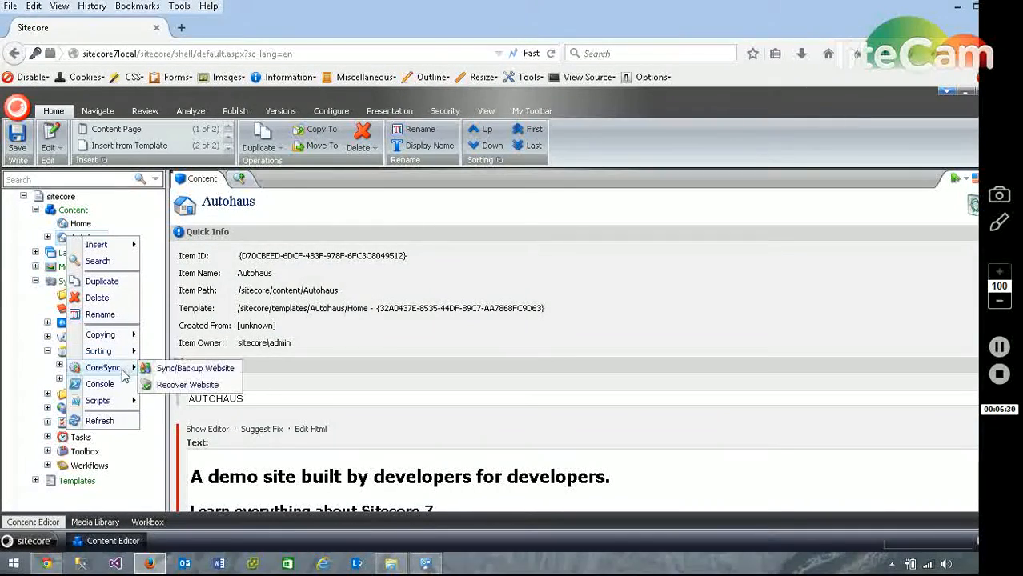
left_click(172, 368)
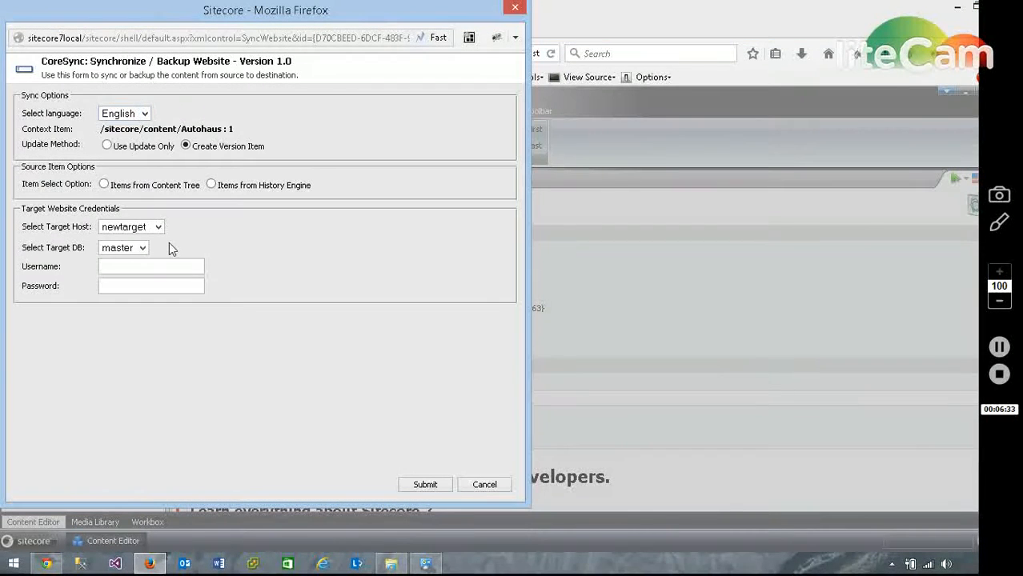
Try newtarget and sitecore71 as the target host, and close the sync dialog without submitting.
left_click(158, 227)
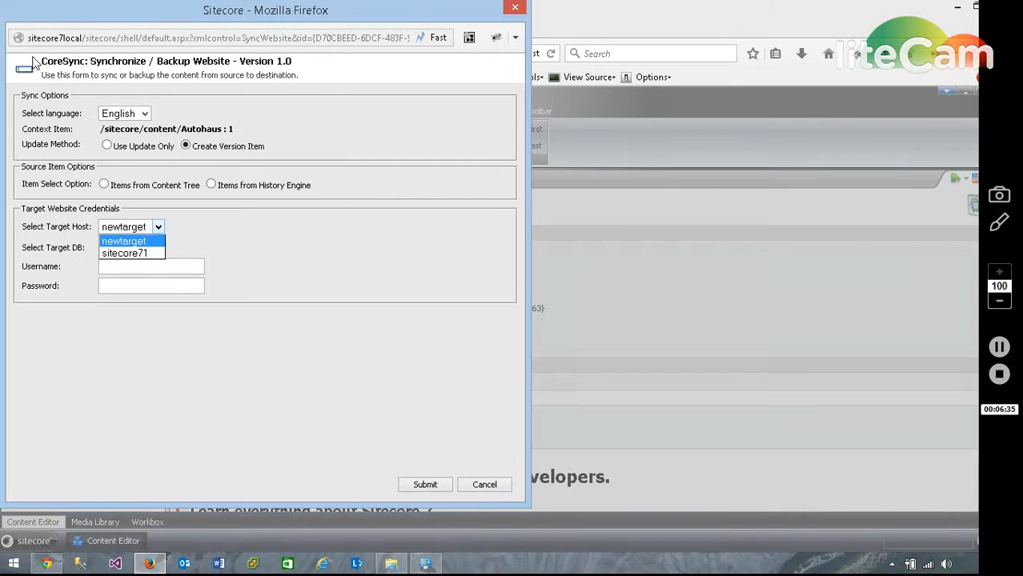
left_click(6, 61)
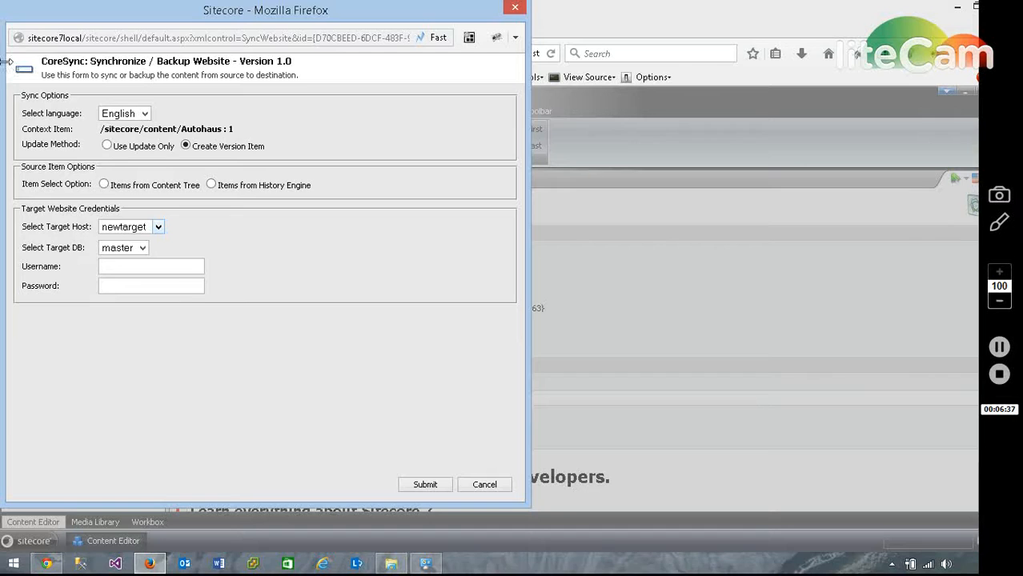
left_click_drag(6, 62, 71, 62)
left_click_drag(166, 21, 254, 33)
left_click(313, 239)
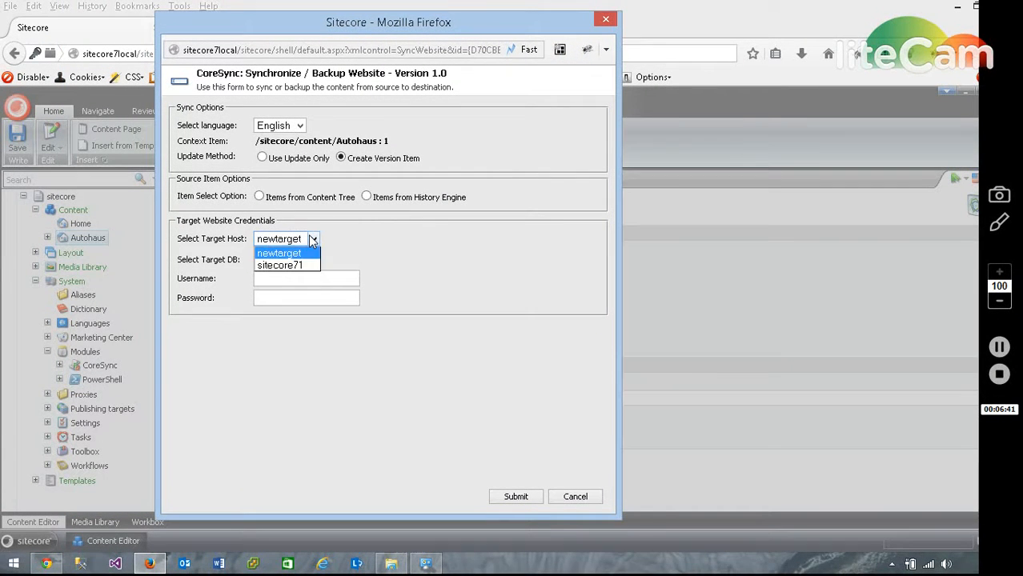
left_click(280, 254)
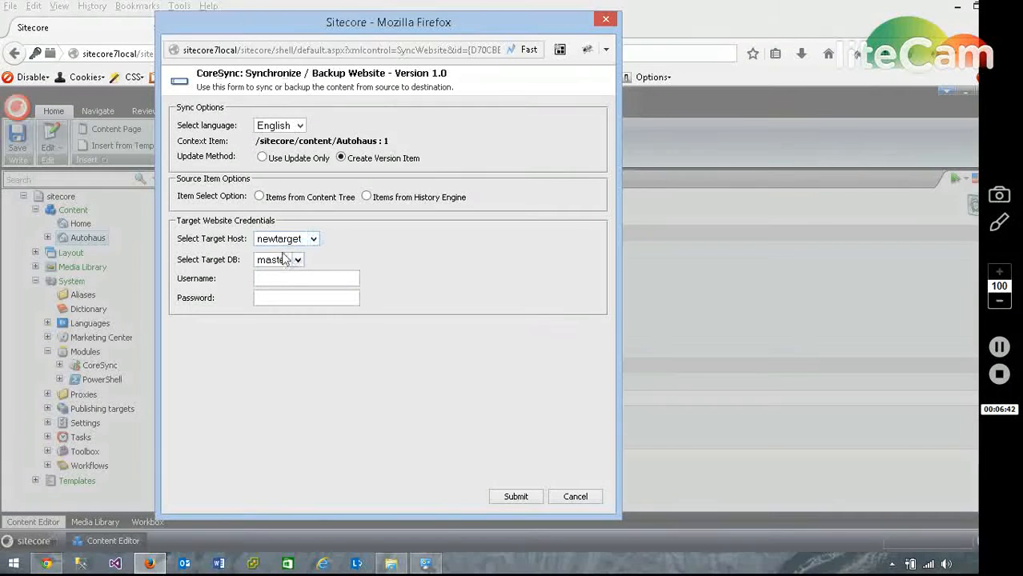
left_click(312, 238)
left_click(289, 267)
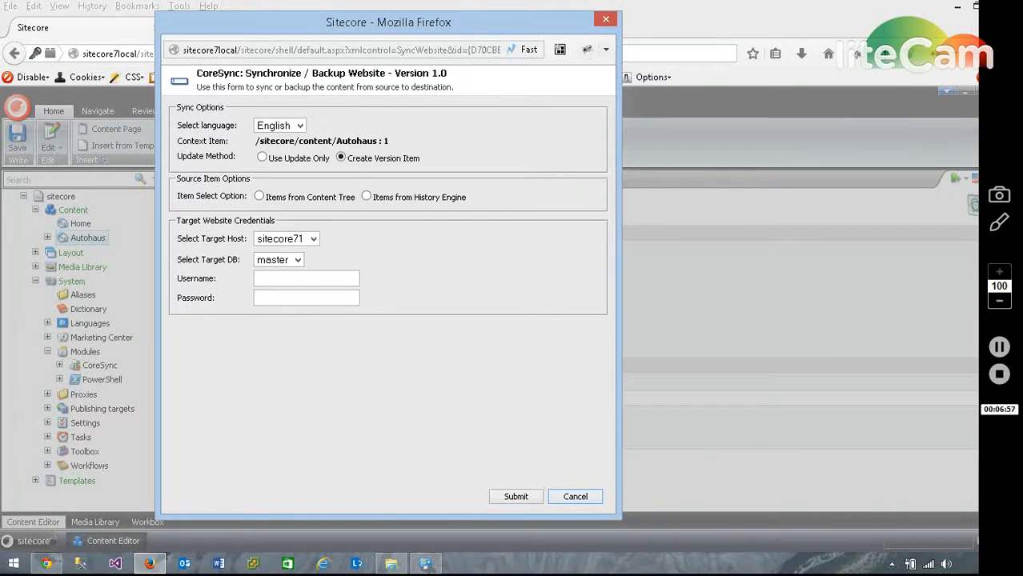
left_click(604, 17)
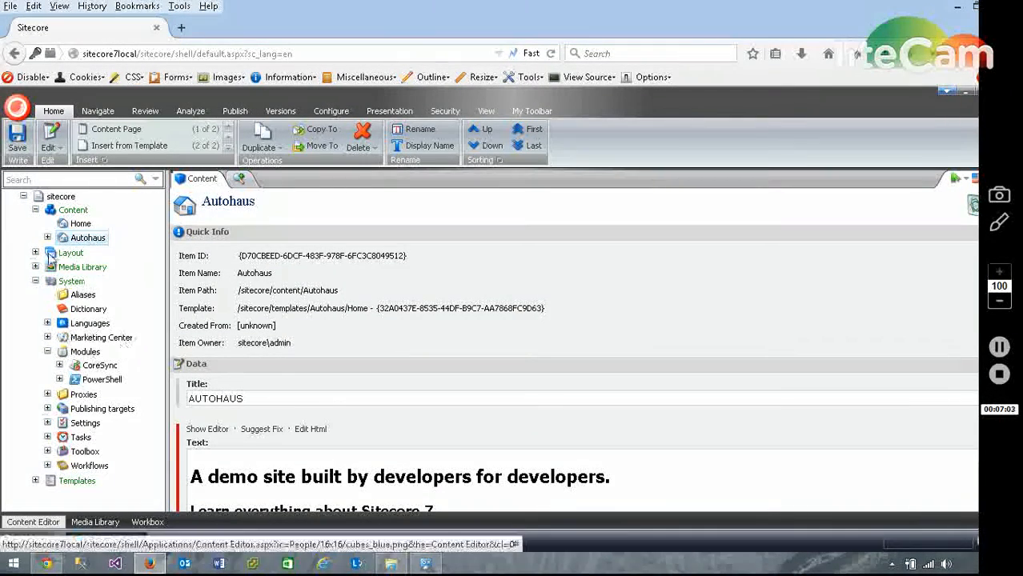
Collapse the System branch, open the PowerShell ISE from the Sitecore development tools and maximize its window.
left_click(36, 282)
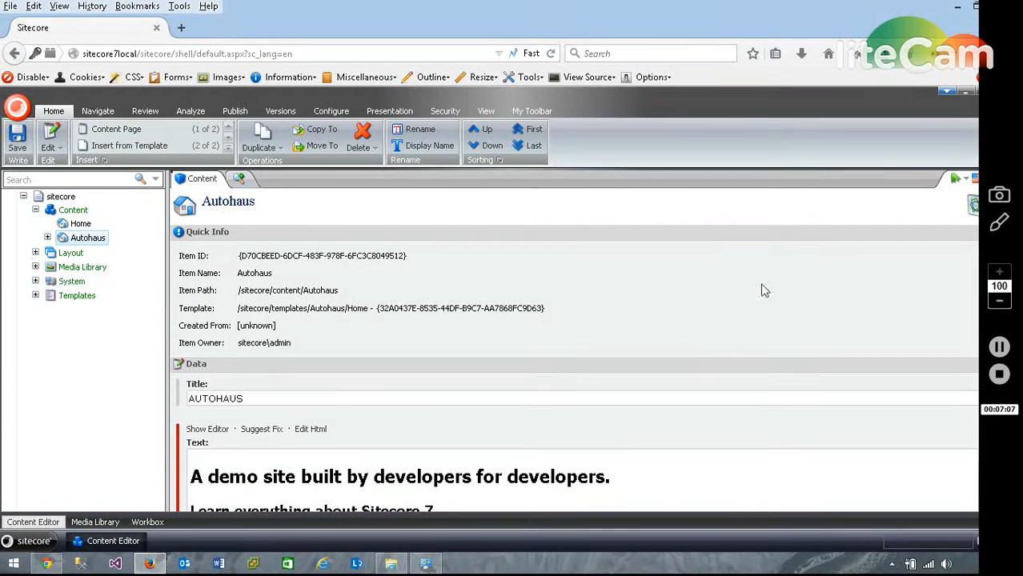
left_click(33, 540)
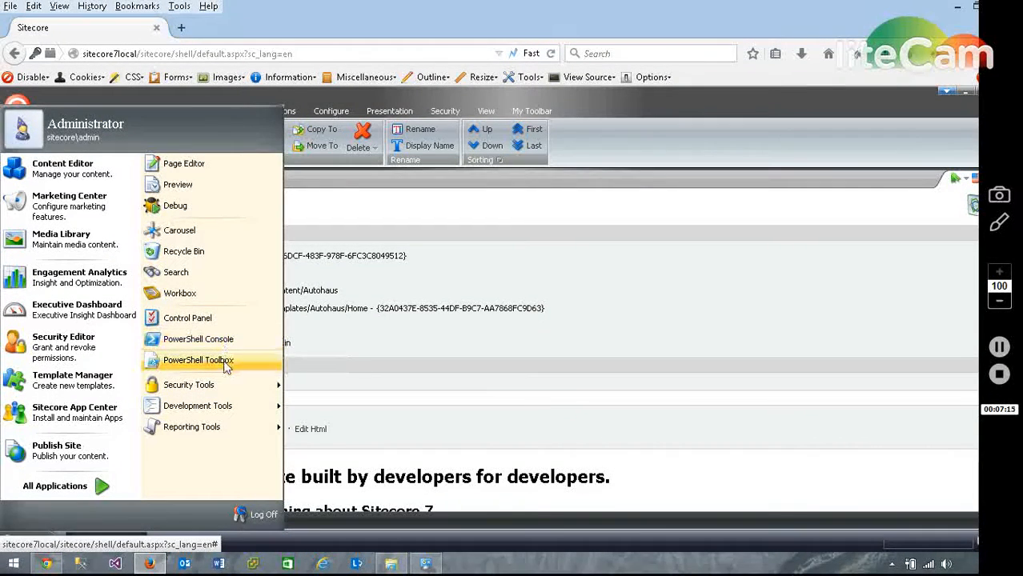
left_click(224, 408)
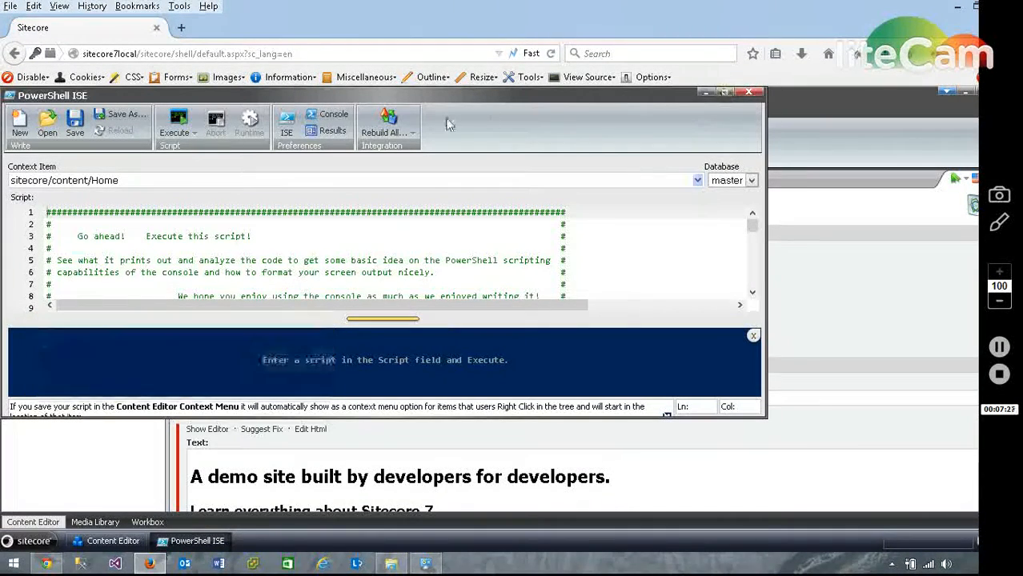
left_click(719, 94)
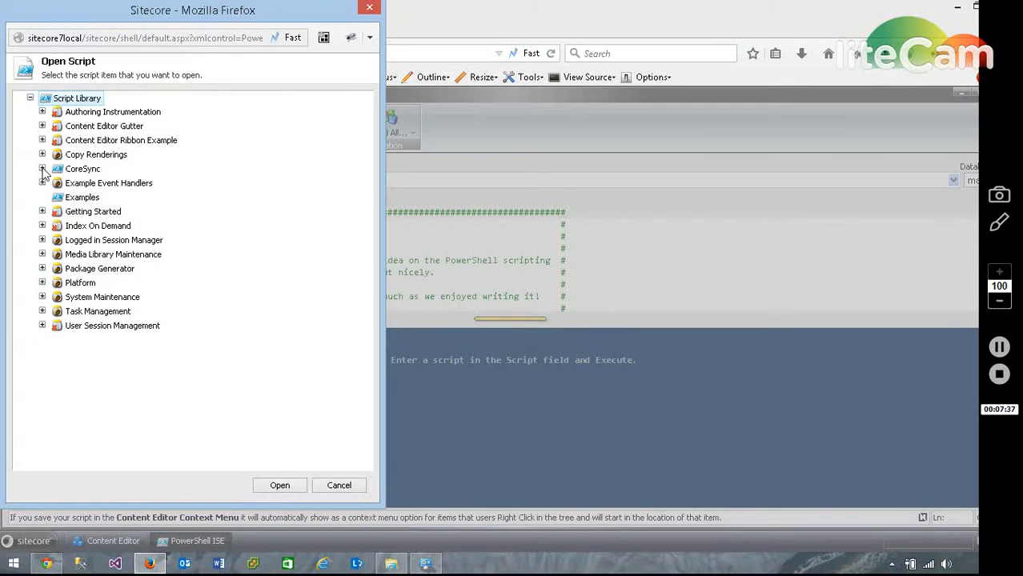
Open the SyncorBackupFunc script from the CoreSync folder of the Script Library.
left_click(42, 169)
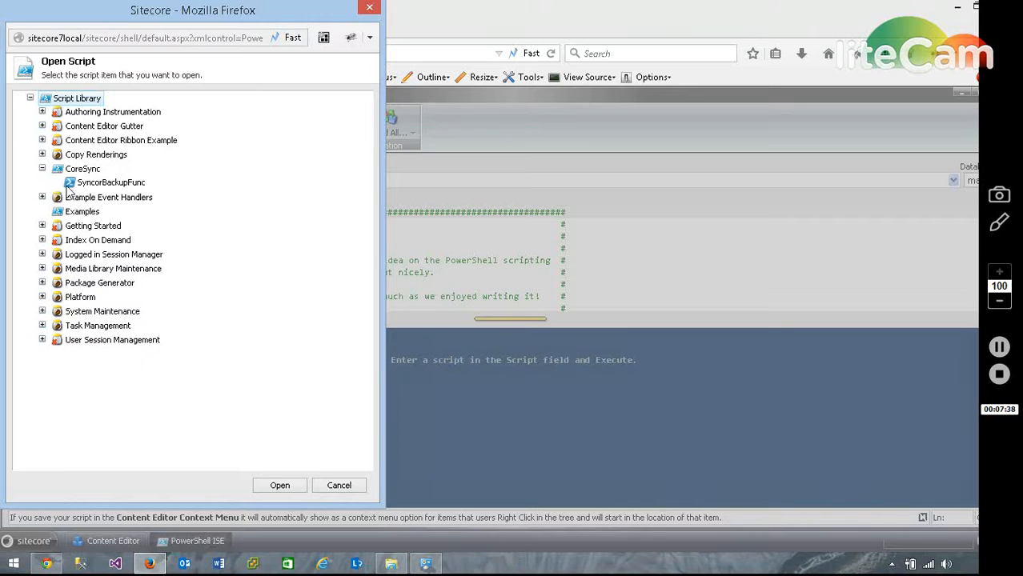
left_click(73, 186)
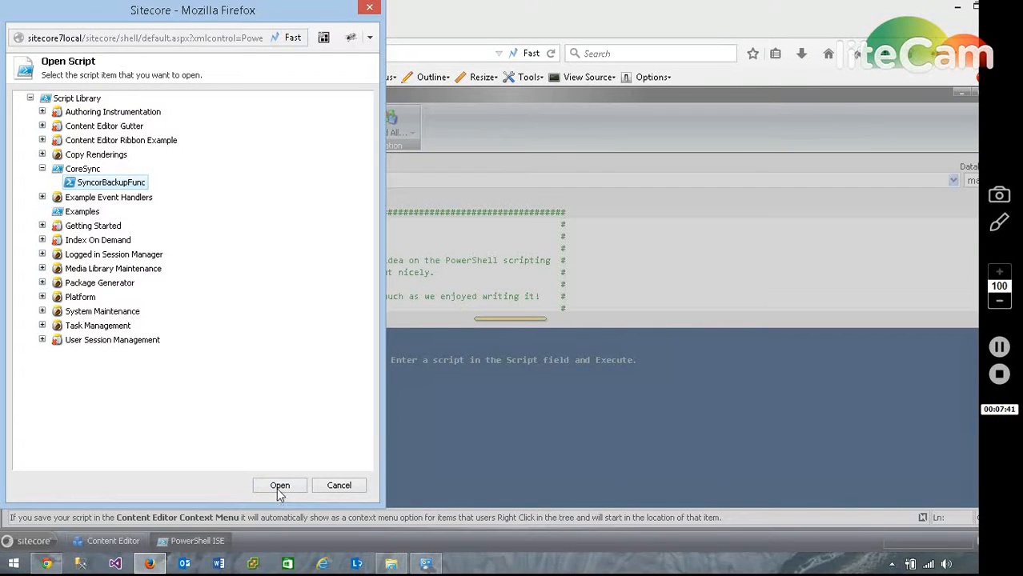
left_click(280, 486)
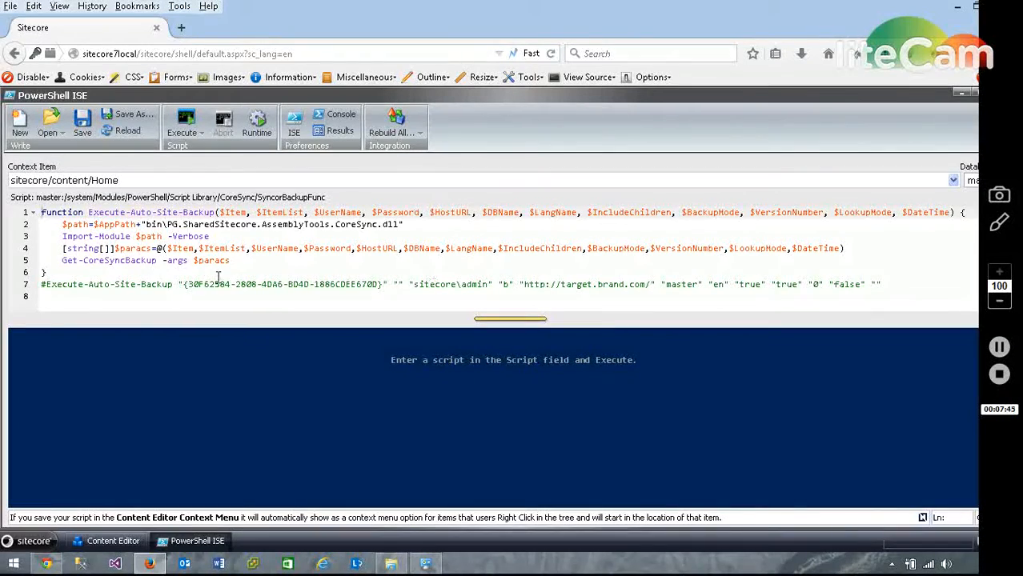
Examine the Execute-Auto-Site-Backup function, including its CoreSync DLL path and the Get-CoreSyncBackup command.
left_click(79, 285)
key("Home")
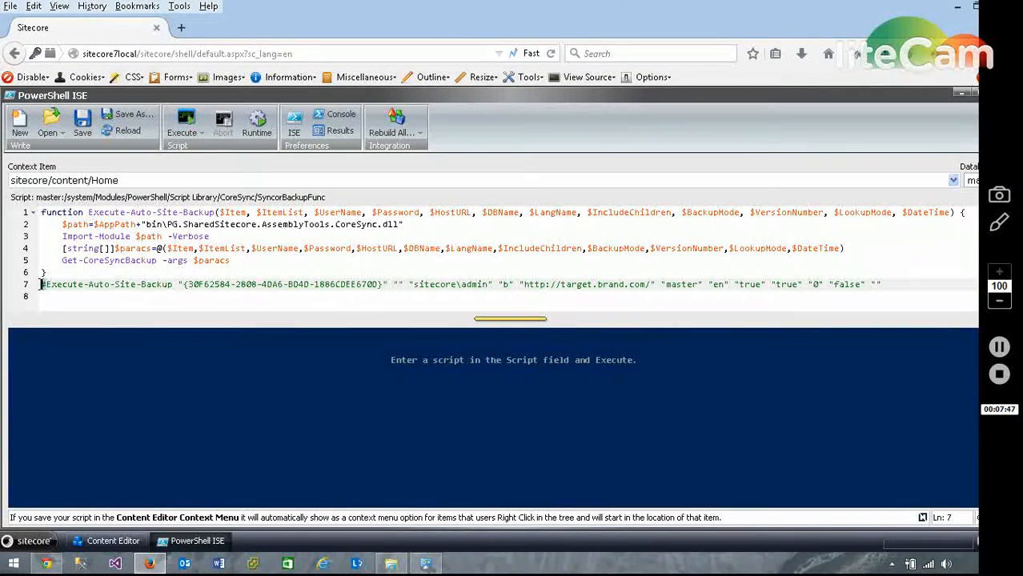
type("#")
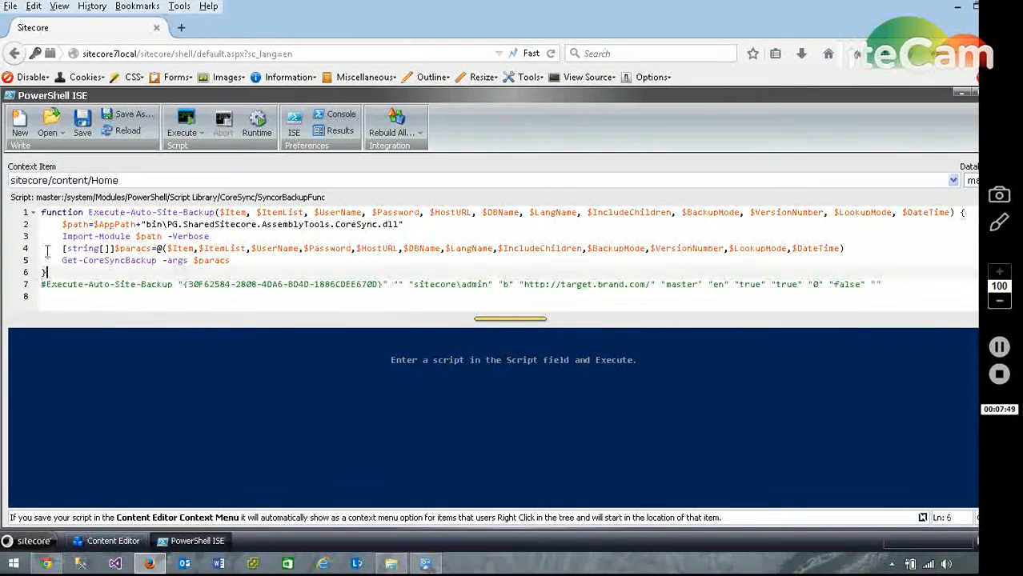
left_click_drag(46, 273, 35, 214)
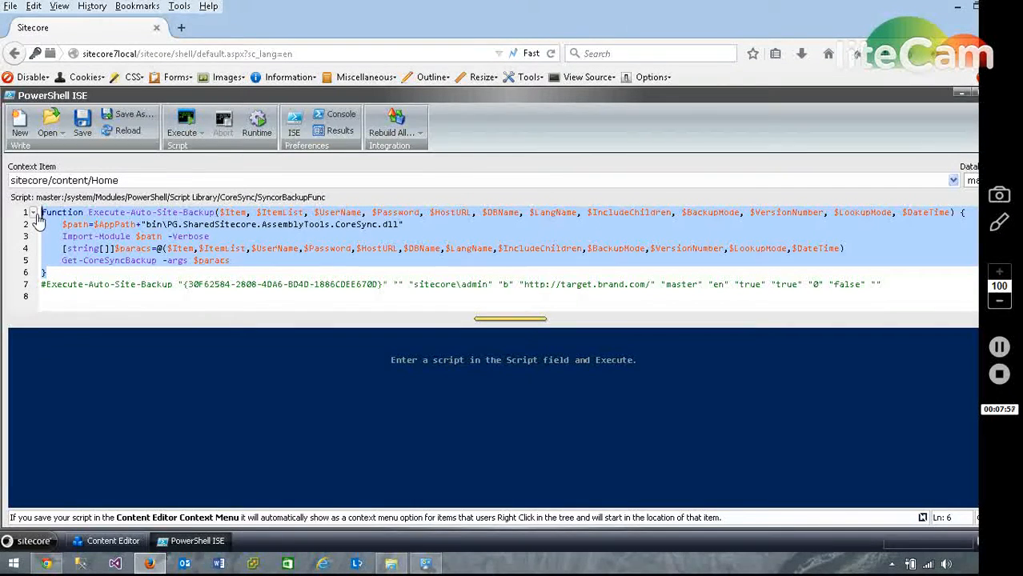
left_click(136, 248)
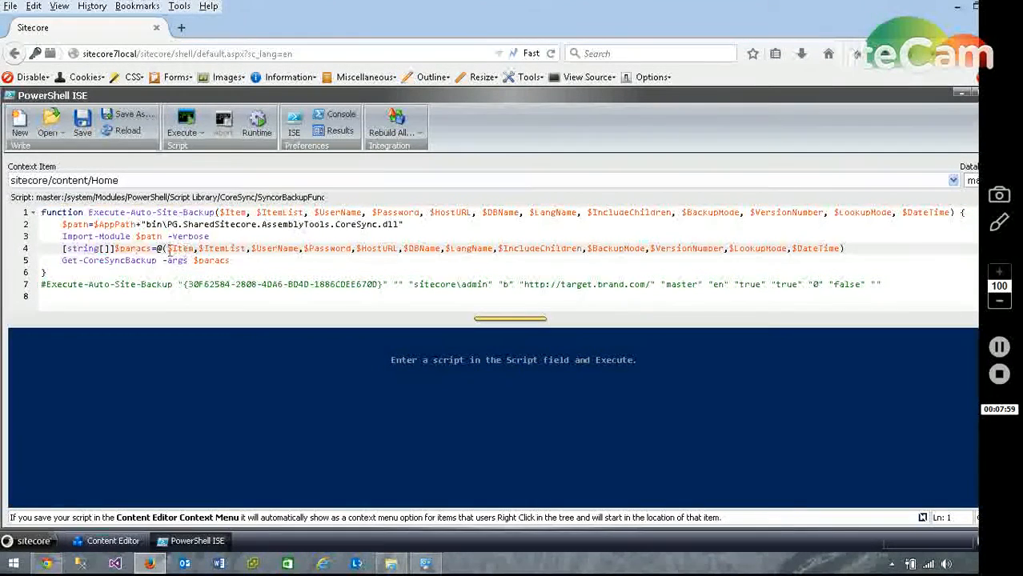
left_click_drag(148, 226, 400, 225)
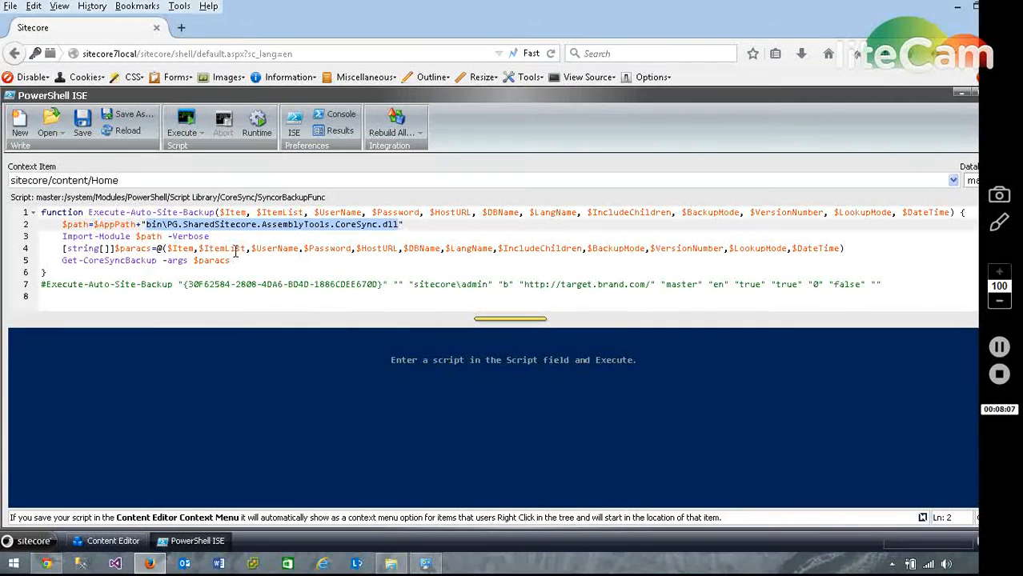
left_click_drag(63, 261, 158, 260)
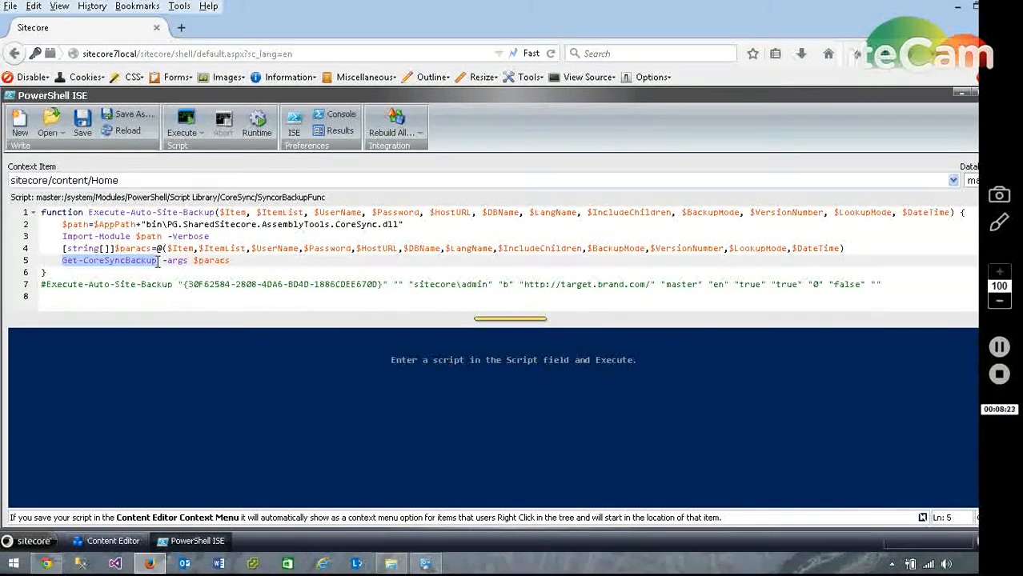
left_click(157, 272)
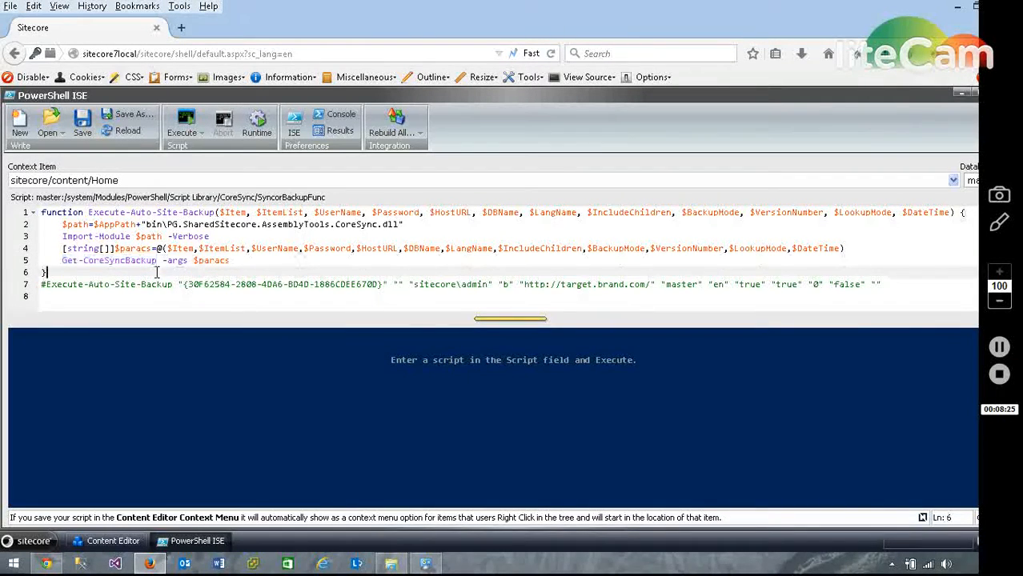
Examine the commented sample call of Execute-Auto-Site-Backup, starting with its item ID argument.
left_click(45, 284)
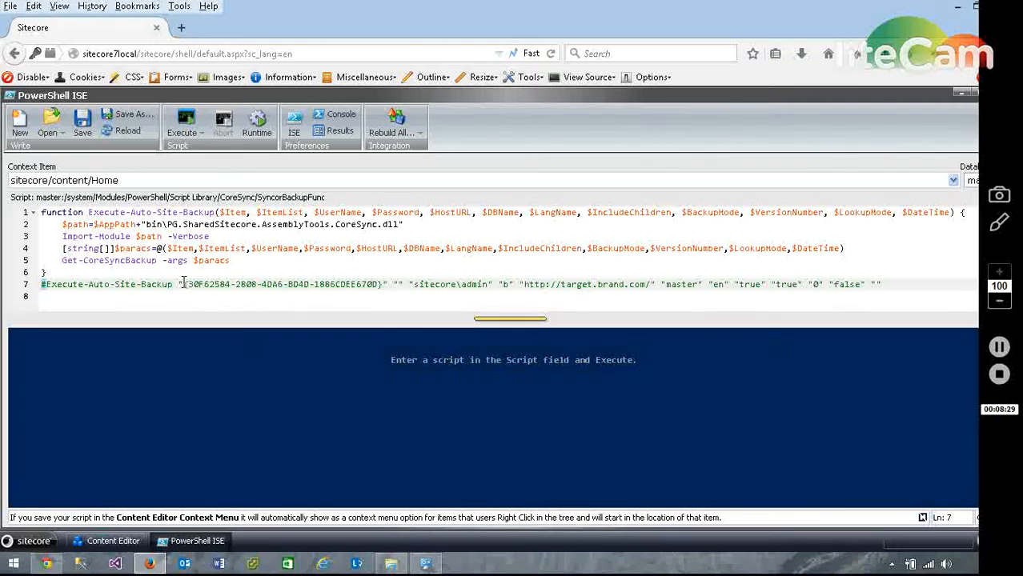
left_click_drag(183, 284, 384, 284)
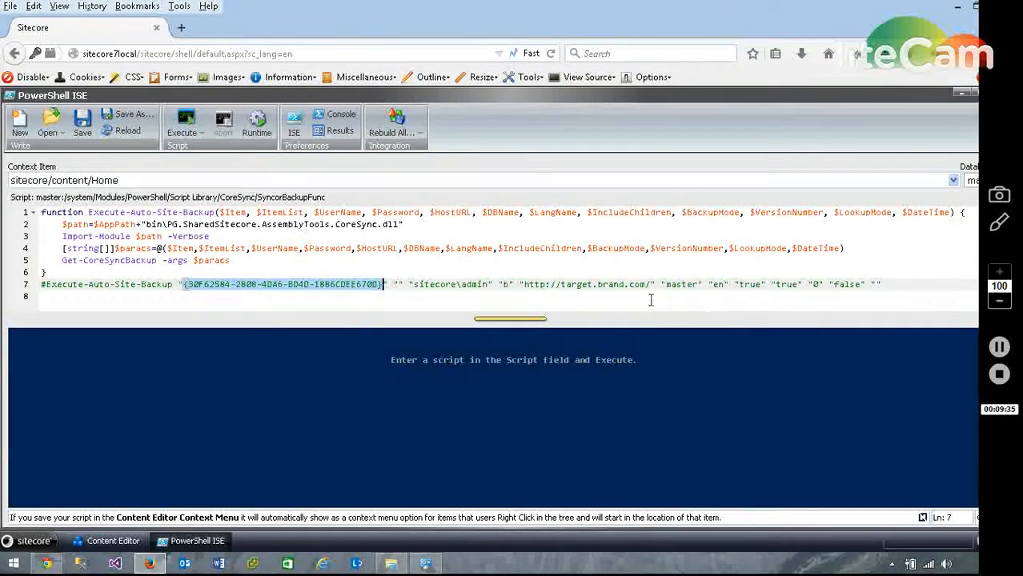
left_click(107, 297)
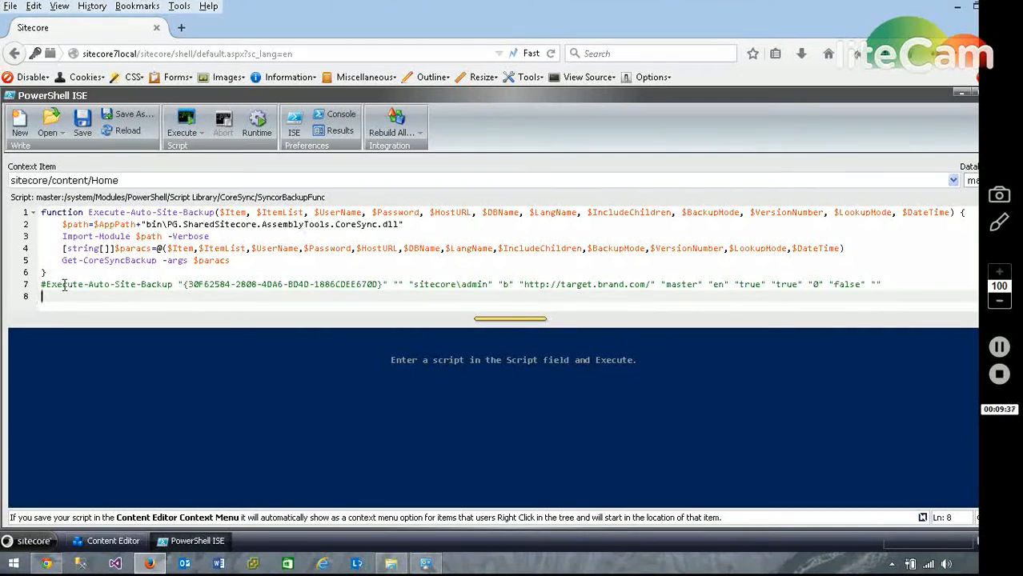